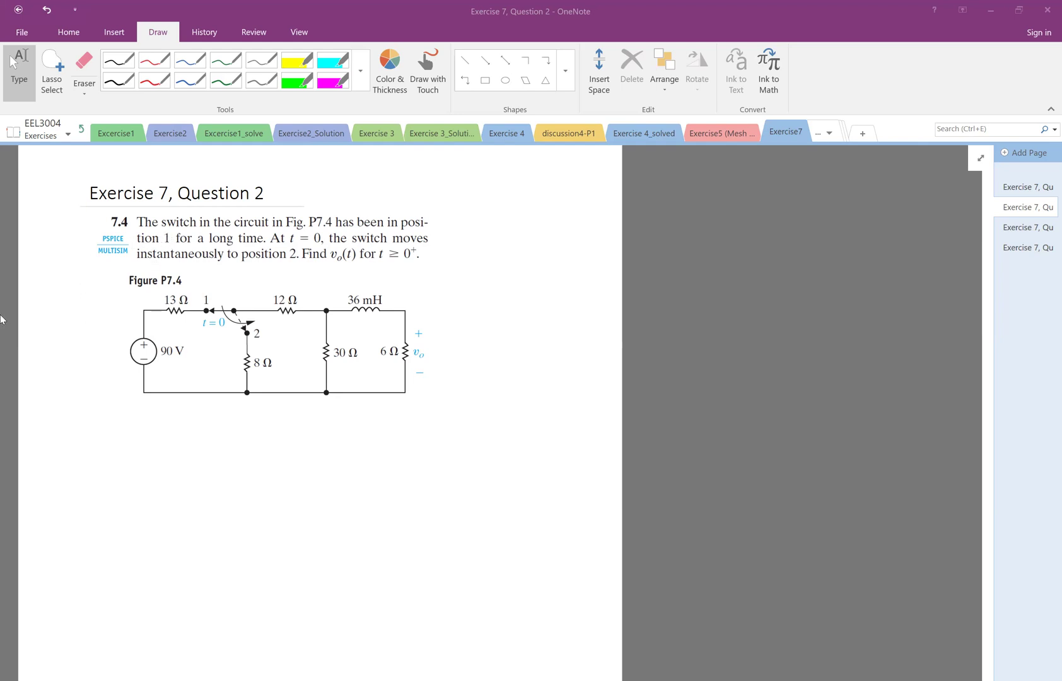
# In blue ink, write t<0 and sketch the 90 V voltage source.
pyautogui.click(187, 86)
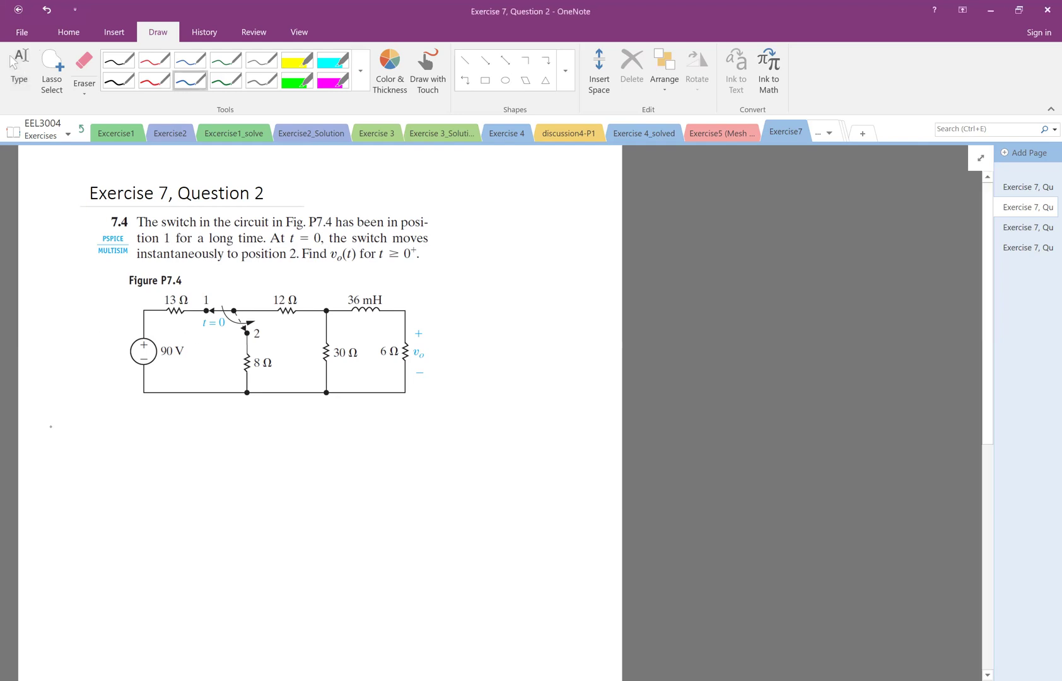
pyautogui.moveTo(53, 425); pyautogui.dragTo(58, 441)
pyautogui.moveTo(46, 434)
pyautogui.mouseDown()
pyautogui.moveTo(73, 446)
pyautogui.moveTo(82, 436)
pyautogui.mouseUp()
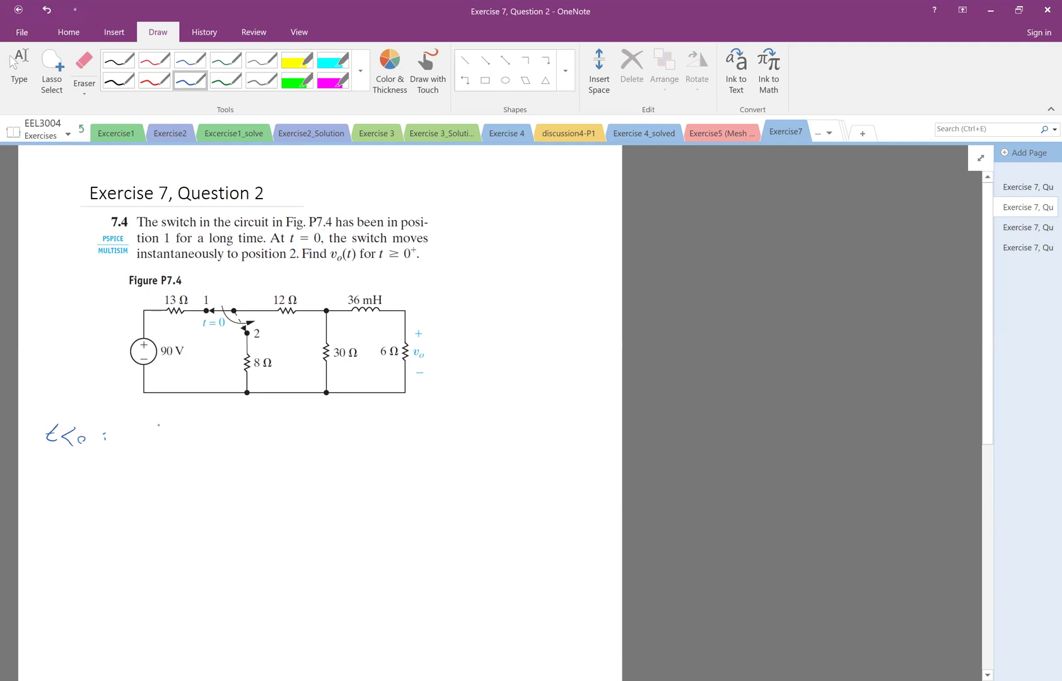
pyautogui.moveTo(161, 440)
pyautogui.mouseDown()
pyautogui.moveTo(152, 466)
pyautogui.moveTo(172, 441)
pyautogui.moveTo(162, 449)
pyautogui.mouseUp()
pyautogui.moveTo(159, 453)
pyautogui.mouseDown()
pyautogui.moveTo(129, 462)
pyautogui.moveTo(138, 451)
pyautogui.mouseUp()
pyautogui.moveTo(139, 459)
pyautogui.mouseDown()
pyautogui.moveTo(191, 424)
pyautogui.moveTo(254, 429)
pyautogui.mouseUp()
# Draw the wire with the 13Ω resistor and add the labelled 12Ω resistor.
pyautogui.moveTo(193, 405); pyautogui.dragTo(191, 413)
pyautogui.moveTo(198, 408); pyautogui.dragTo(228, 415)
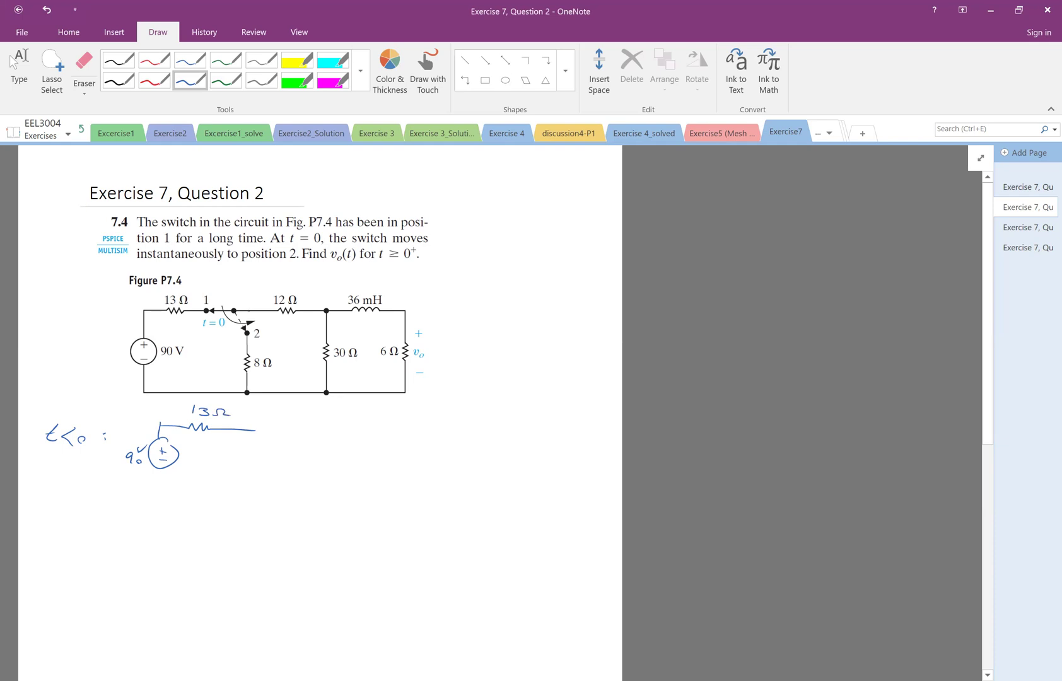
pyautogui.moveTo(258, 310)
pyautogui.mouseDown()
pyautogui.moveTo(214, 309)
pyautogui.moveTo(257, 308)
pyautogui.mouseUp()
pyautogui.moveTo(257, 433)
pyautogui.mouseDown()
pyautogui.moveTo(315, 431)
pyautogui.moveTo(282, 421)
pyautogui.mouseUp()
pyautogui.moveTo(286, 415)
pyautogui.mouseDown()
pyautogui.moveTo(339, 433)
pyautogui.moveTo(344, 486)
pyautogui.moveTo(357, 463)
pyautogui.moveTo(396, 468)
pyautogui.mouseUp()
# Add the 30Ω branch, the bottom and top wires, and the 6Ω resistor label.
pyautogui.moveTo(161, 466); pyautogui.dragTo(162, 489)
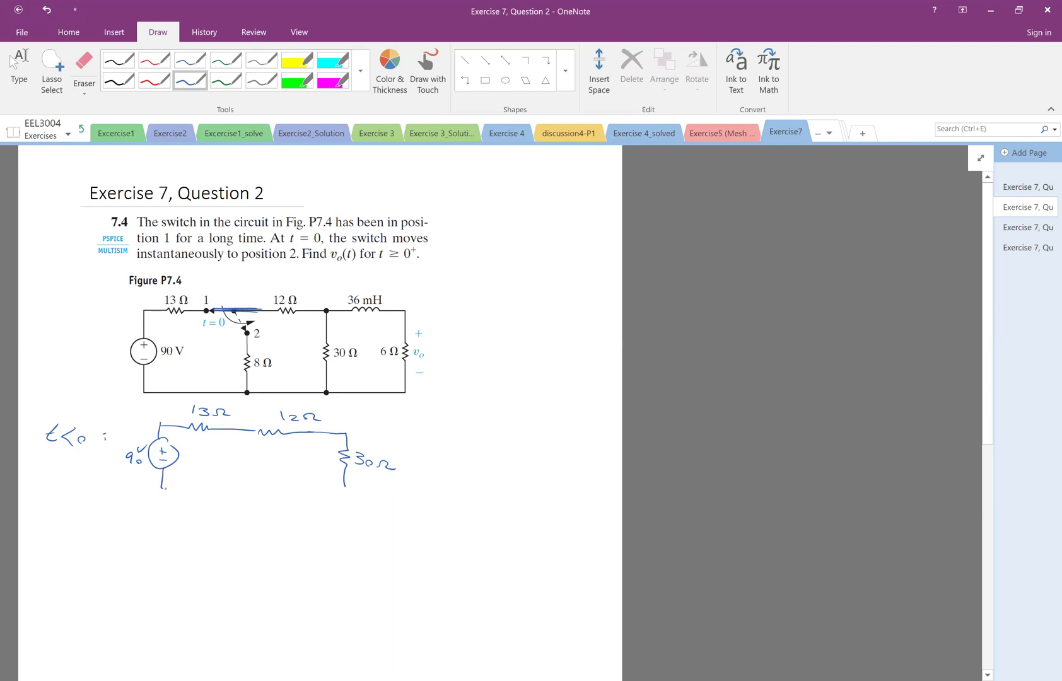
pyautogui.moveTo(162, 488); pyautogui.dragTo(345, 495)
pyautogui.moveTo(346, 433)
pyautogui.mouseDown()
pyautogui.moveTo(416, 432)
pyautogui.moveTo(421, 464)
pyautogui.moveTo(402, 495)
pyautogui.moveTo(344, 494)
pyautogui.mouseUp()
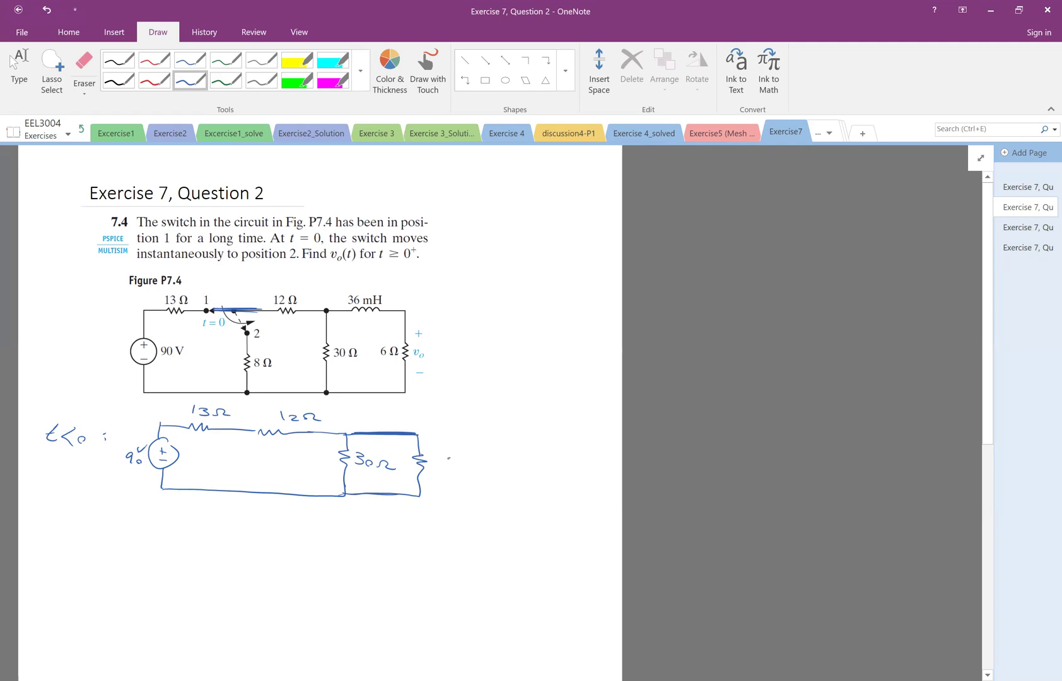
pyautogui.moveTo(454, 459)
pyautogui.mouseDown()
pyautogui.moveTo(447, 464)
pyautogui.moveTo(469, 469)
pyautogui.mouseUp()
pyautogui.moveTo(353, 434); pyautogui.dragTo(407, 434)
# In green, mark the + and − vo polarity across 6Ω, then underline the question and t<0.
pyautogui.click(226, 80)
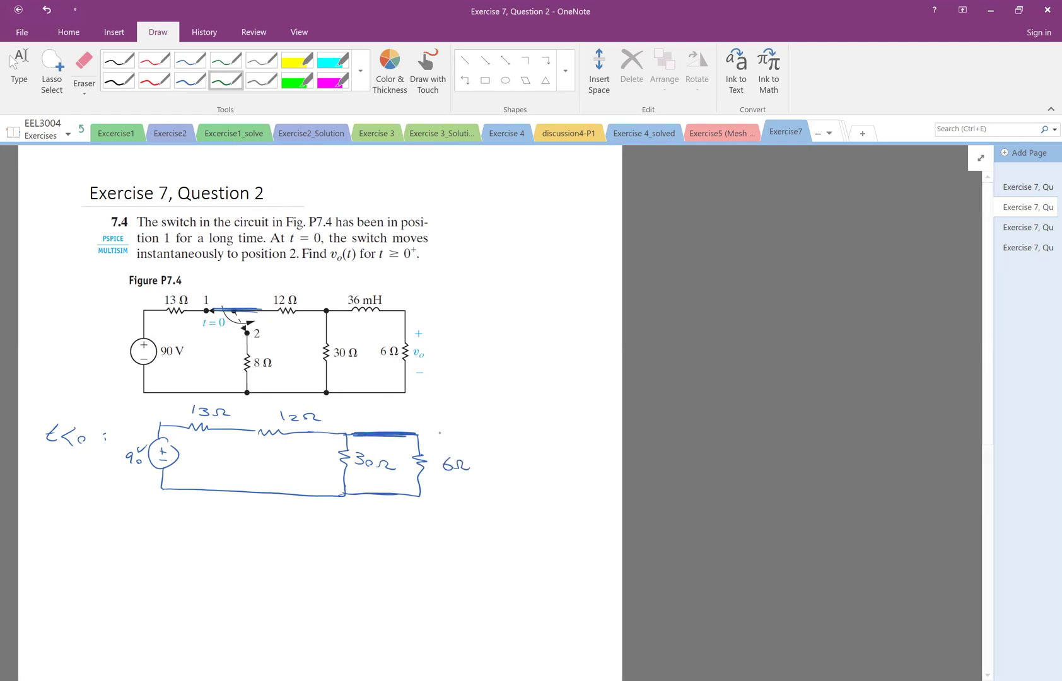
pyautogui.moveTo(459, 434); pyautogui.dragTo(469, 433)
pyautogui.moveTo(463, 429); pyautogui.dragTo(464, 445)
pyautogui.moveTo(457, 485)
pyautogui.mouseDown()
pyautogui.moveTo(469, 486)
pyautogui.moveTo(485, 462)
pyautogui.mouseUp()
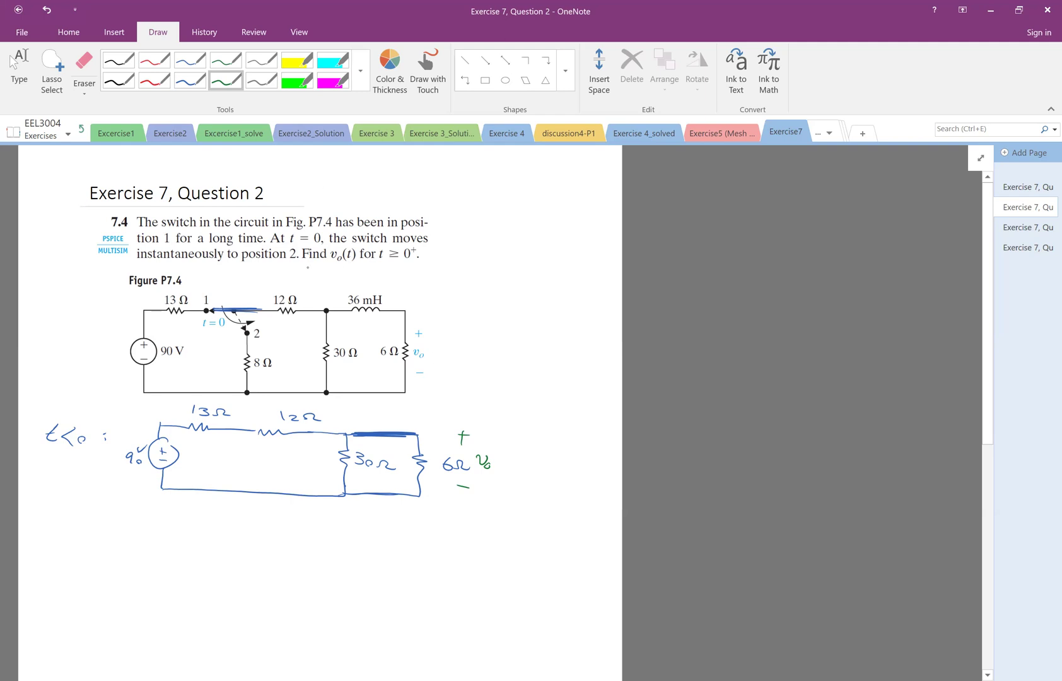
pyautogui.moveTo(298, 266); pyautogui.dragTo(425, 268)
pyautogui.moveTo(45, 453); pyautogui.dragTo(82, 453)
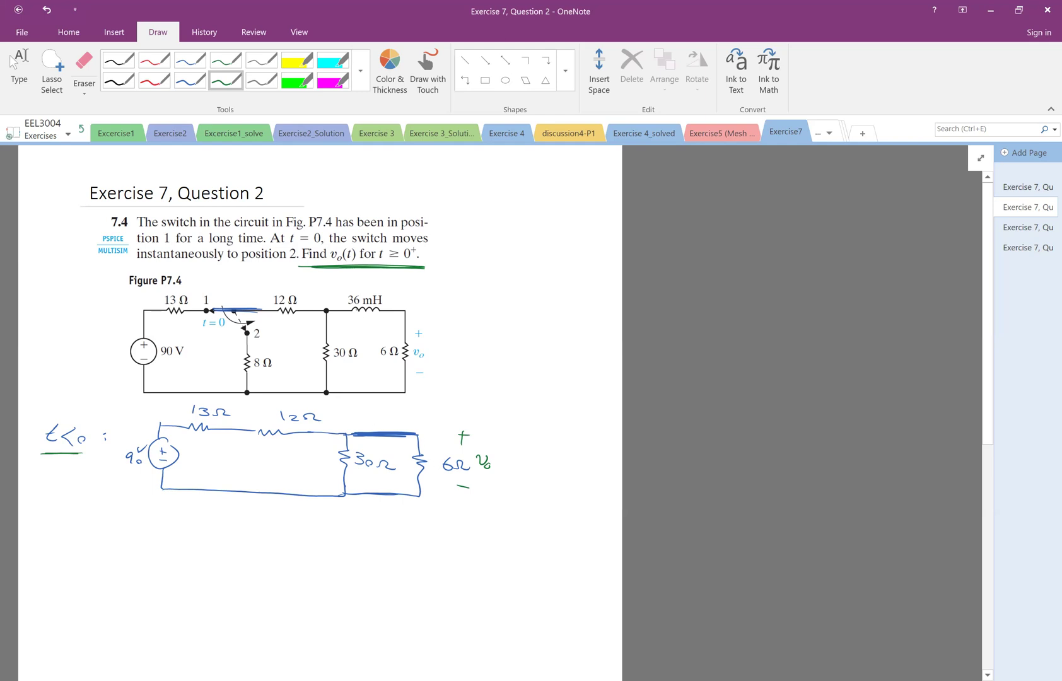
# Draw the io current arrow on the sketch and write vo(0⁻) = ? in black below it.
pyautogui.moveTo(365, 421); pyautogui.dragTo(400, 421)
pyautogui.moveTo(387, 417)
pyautogui.mouseDown()
pyautogui.moveTo(401, 421)
pyautogui.moveTo(374, 413)
pyautogui.mouseUp()
pyautogui.click(117, 80)
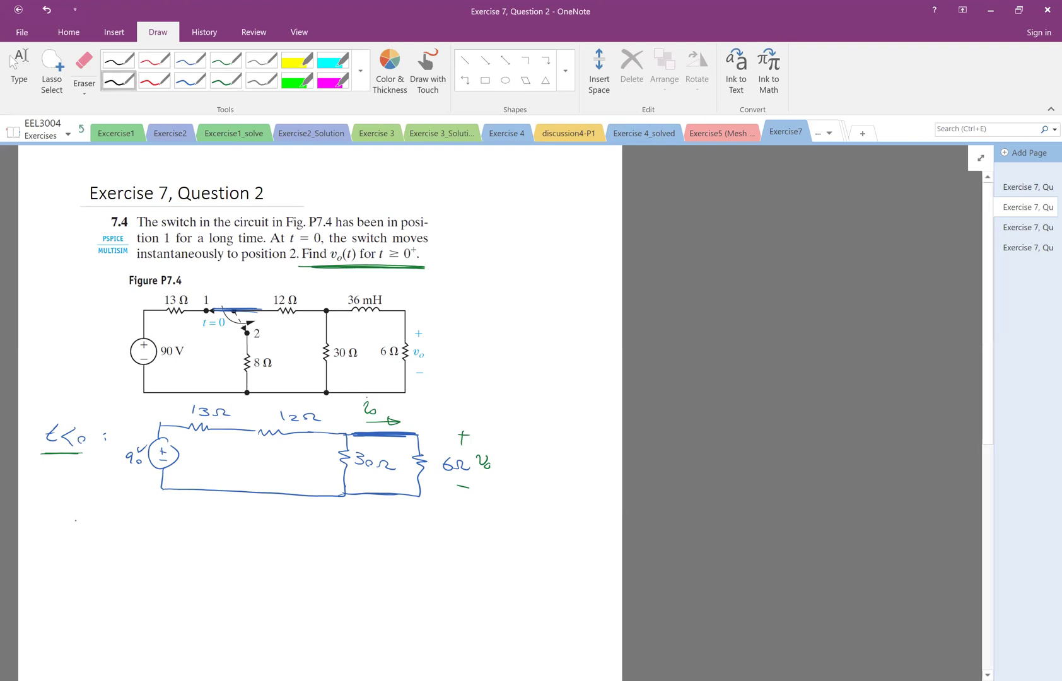
pyautogui.moveTo(71, 529)
pyautogui.mouseDown()
pyautogui.moveTo(87, 531)
pyautogui.moveTo(89, 545)
pyautogui.mouseUp()
pyautogui.moveTo(104, 526); pyautogui.dragTo(97, 550)
pyautogui.moveTo(124, 534)
pyautogui.mouseDown()
pyautogui.moveTo(124, 545)
pyautogui.moveTo(126, 529)
pyautogui.moveTo(148, 555)
pyautogui.mouseUp()
pyautogui.moveTo(167, 529); pyautogui.dragTo(179, 528)
pyautogui.moveTo(166, 536); pyautogui.dragTo(202, 534)
pyautogui.click(202, 540)
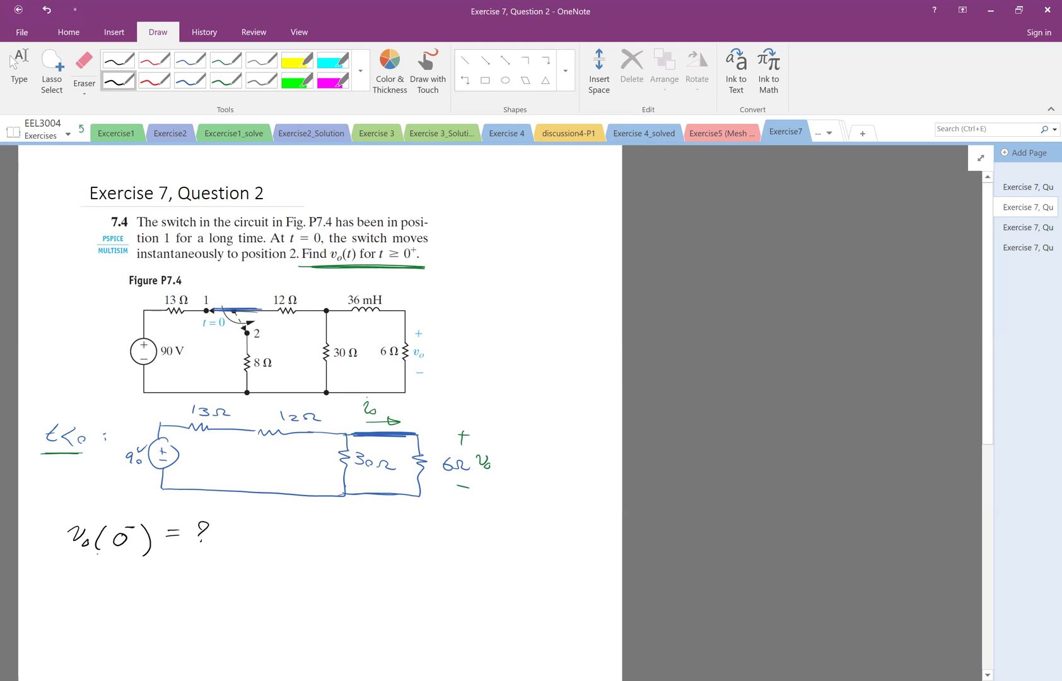
# Write io(0⁻) = ? beneath vo(0⁻) = ?
pyautogui.moveTo(68, 566); pyautogui.dragTo(84, 578)
pyautogui.moveTo(104, 566)
pyautogui.mouseDown()
pyautogui.moveTo(100, 581)
pyautogui.moveTo(121, 565)
pyautogui.mouseUp()
pyautogui.moveTo(126, 561); pyautogui.dragTo(129, 577)
pyautogui.moveTo(148, 571); pyautogui.dragTo(157, 575)
pyautogui.moveTo(176, 568); pyautogui.dragTo(179, 581)
pyautogui.click(179, 585)
pyautogui.click(155, 80)
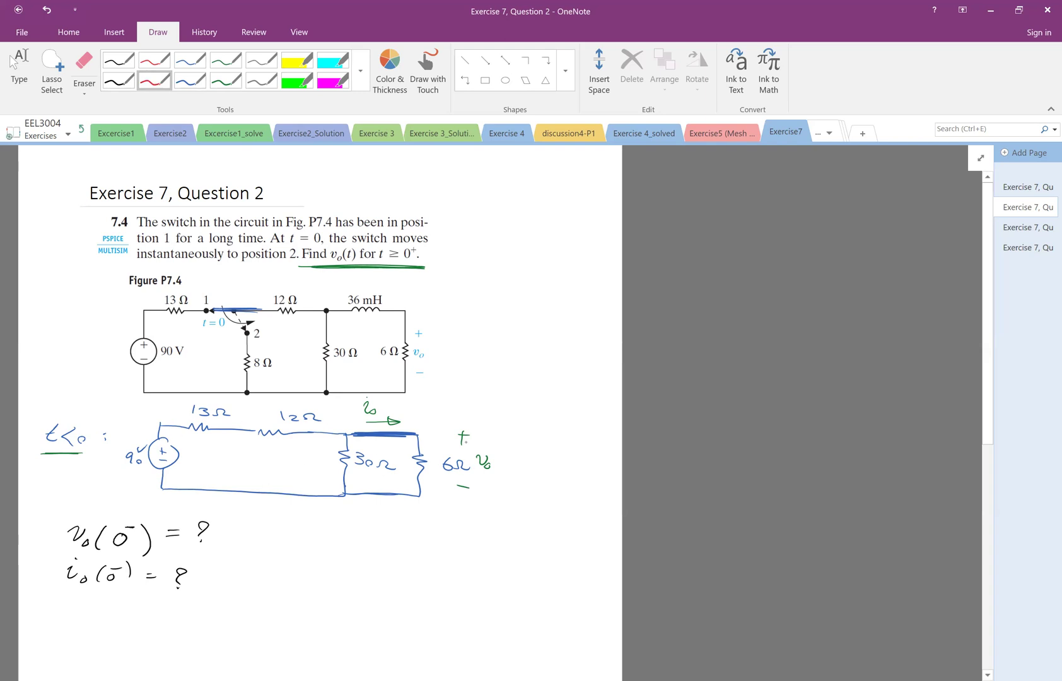
# Circle the 30Ω–6Ω pair and work out 30×6/(30+6) = 5Ω.
pyautogui.moveTo(426, 477)
pyautogui.mouseDown()
pyautogui.moveTo(335, 481)
pyautogui.moveTo(430, 480)
pyautogui.mouseUp()
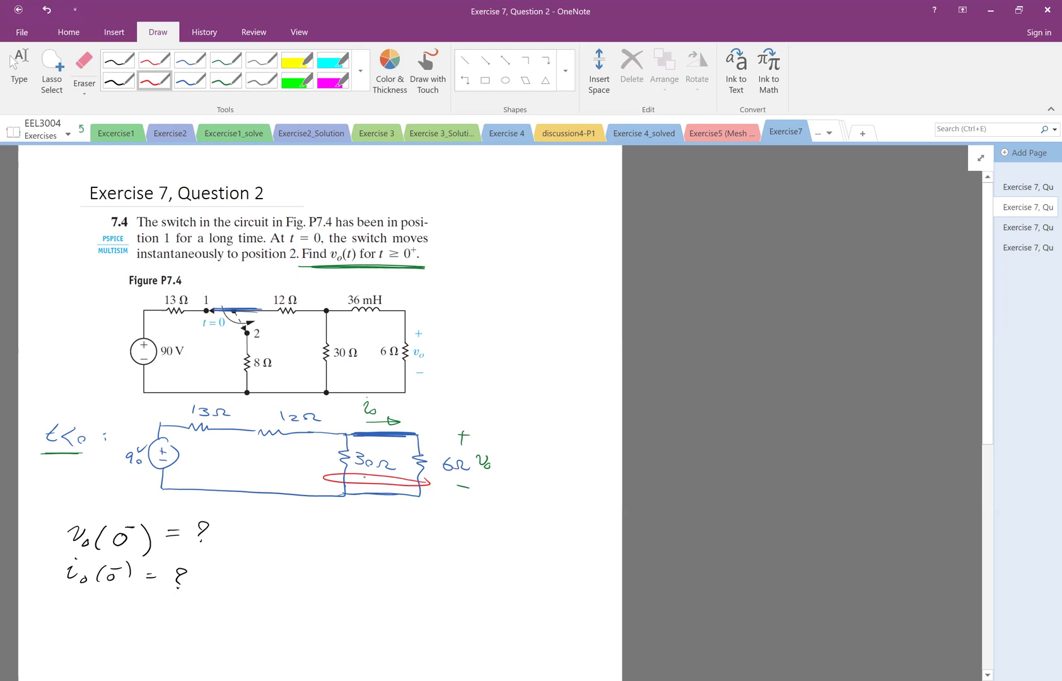
pyautogui.moveTo(366, 485)
pyautogui.mouseDown()
pyautogui.moveTo(378, 513)
pyautogui.moveTo(424, 524)
pyautogui.mouseUp()
pyautogui.moveTo(424, 517); pyautogui.dragTo(417, 523)
pyautogui.moveTo(435, 512); pyautogui.dragTo(431, 519)
pyautogui.moveTo(429, 531); pyautogui.dragTo(440, 532)
pyautogui.moveTo(402, 534); pyautogui.dragTo(425, 544)
pyautogui.moveTo(422, 540)
pyautogui.mouseDown()
pyautogui.moveTo(435, 543)
pyautogui.moveTo(446, 518)
pyautogui.moveTo(448, 528)
pyautogui.mouseUp()
pyautogui.moveTo(399, 543)
pyautogui.mouseDown()
pyautogui.moveTo(437, 534)
pyautogui.moveTo(424, 550)
pyautogui.moveTo(469, 528)
pyautogui.mouseUp()
pyautogui.moveTo(459, 534)
pyautogui.mouseDown()
pyautogui.moveTo(483, 536)
pyautogui.moveTo(514, 537)
pyautogui.mouseUp()
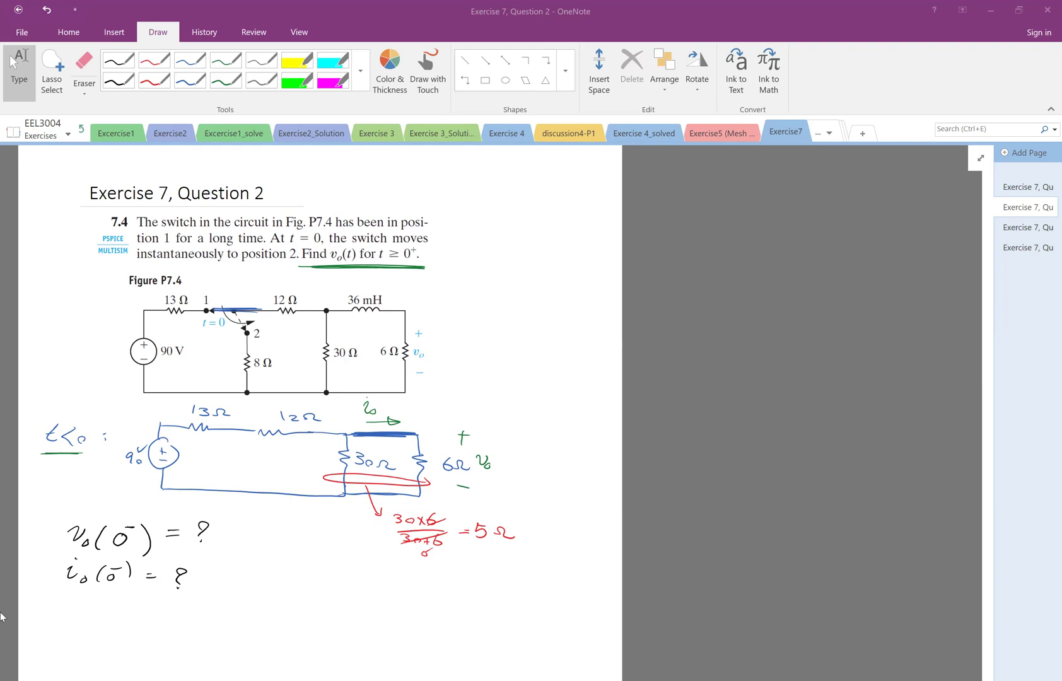
# Trace the series loop on the sketch and write 13+12+5 = 30Ω.
pyautogui.click(154, 80)
pyautogui.moveTo(205, 438)
pyautogui.mouseDown()
pyautogui.moveTo(299, 448)
pyautogui.moveTo(202, 481)
pyautogui.mouseUp()
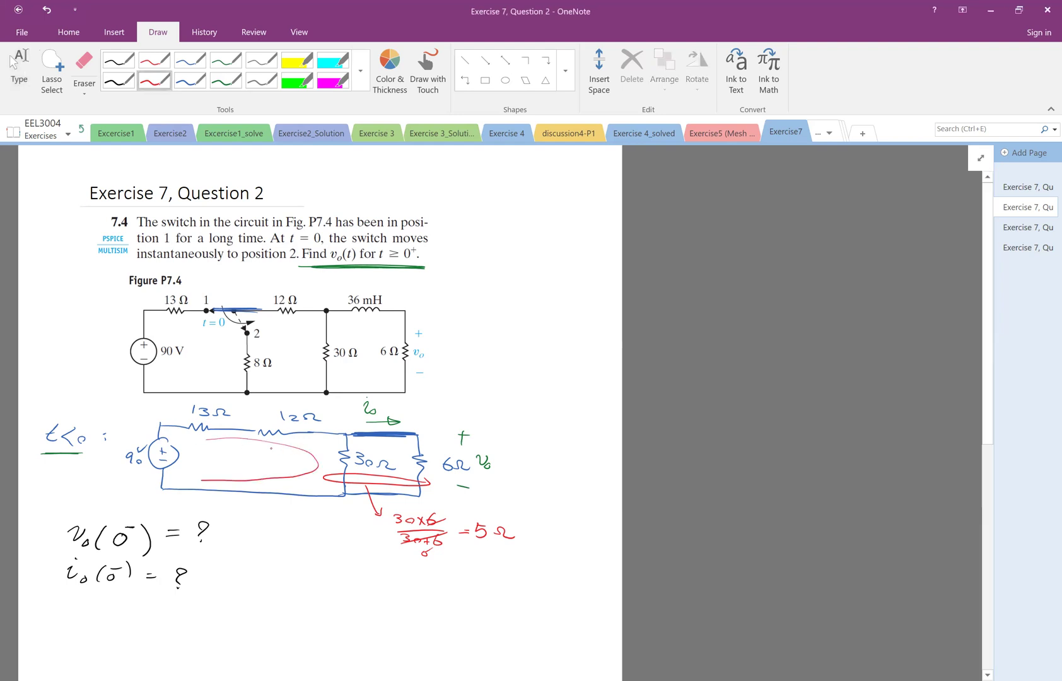
pyautogui.moveTo(295, 448)
pyautogui.mouseDown()
pyautogui.moveTo(311, 468)
pyautogui.moveTo(287, 479)
pyautogui.mouseUp()
pyautogui.moveTo(325, 576); pyautogui.dragTo(352, 580)
pyautogui.moveTo(346, 577); pyautogui.dragTo(364, 586)
pyautogui.moveTo(367, 579)
pyautogui.mouseDown()
pyautogui.moveTo(401, 591)
pyautogui.moveTo(407, 579)
pyautogui.moveTo(440, 583)
pyautogui.mouseUp()
pyautogui.moveTo(432, 586); pyautogui.dragTo(467, 587)
pyautogui.moveTo(478, 592); pyautogui.dragTo(498, 595)
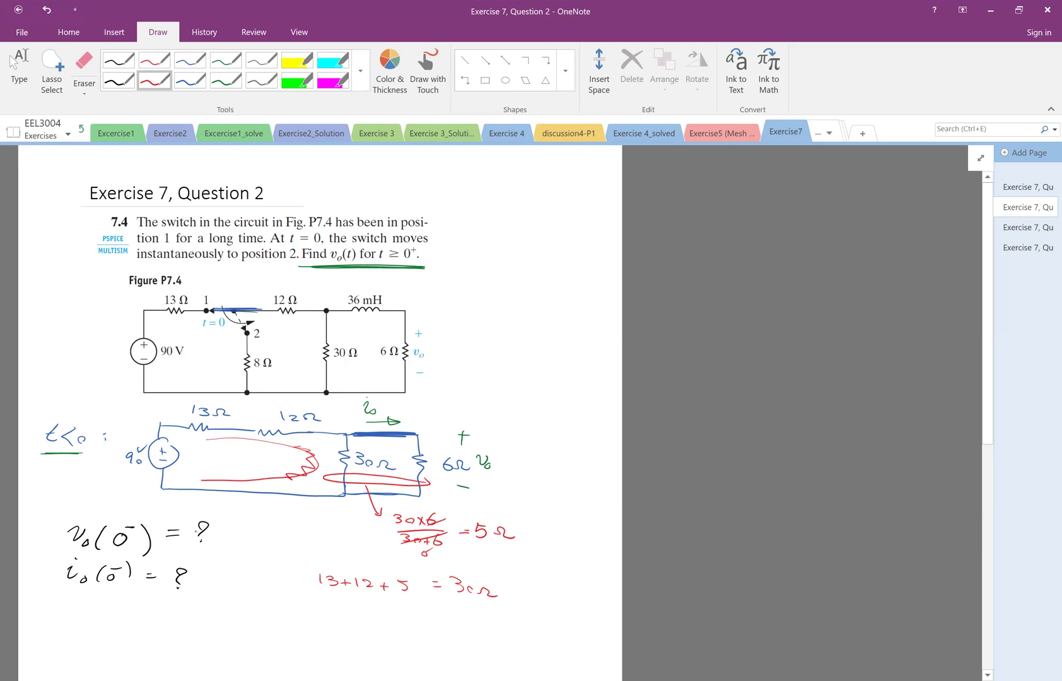
# Further down the page, draw the reduced circuit's 5Ω resistor in blue with vo across it.
pyautogui.click(19, 69)
pyautogui.scroll(-2, 2, 636)
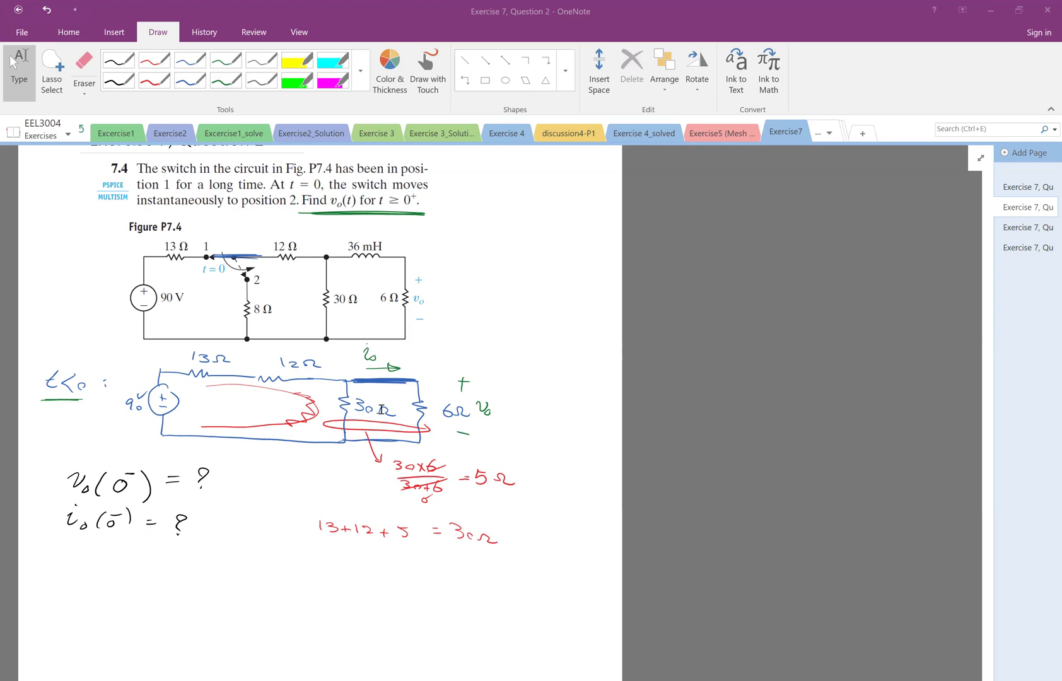
pyautogui.click(189, 80)
pyautogui.moveTo(341, 575)
pyautogui.mouseDown()
pyautogui.moveTo(343, 624)
pyautogui.moveTo(377, 601)
pyautogui.moveTo(387, 609)
pyautogui.moveTo(401, 576)
pyautogui.mouseUp()
pyautogui.moveTo(394, 568); pyautogui.dragTo(393, 585)
pyautogui.moveTo(385, 628)
pyautogui.mouseDown()
pyautogui.moveTo(399, 627)
pyautogui.moveTo(407, 604)
pyautogui.moveTo(418, 611)
pyautogui.mouseUp()
# Complete the reduced circuit with the 25Ω resistor, bottom wire and 90V source.
pyautogui.moveTo(342, 575); pyautogui.dragTo(293, 568)
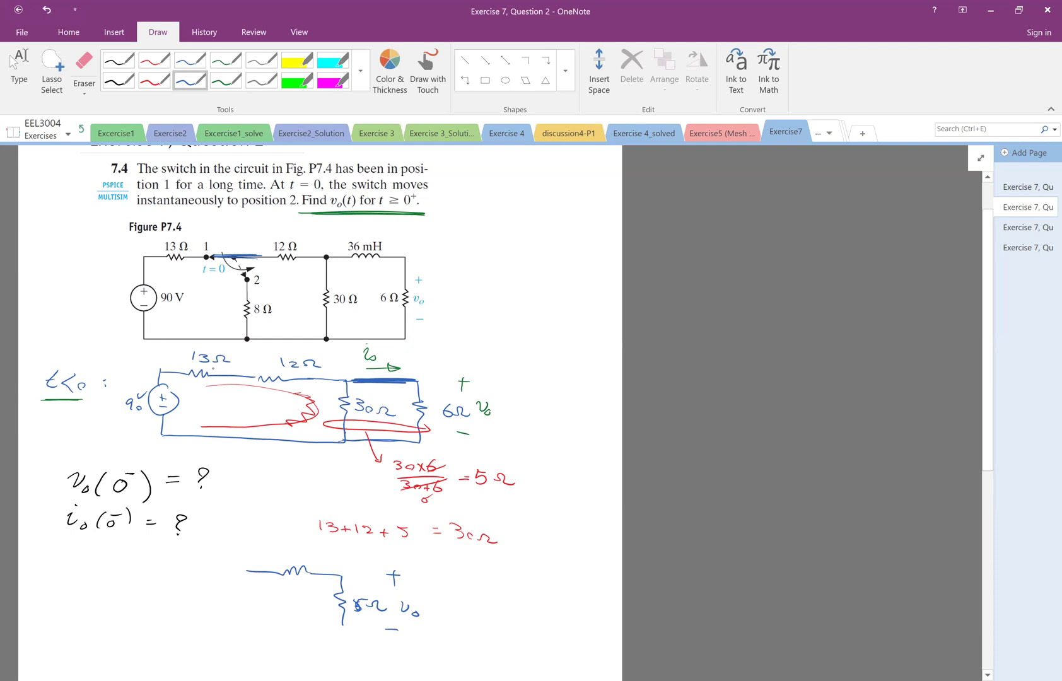
pyautogui.moveTo(259, 545); pyautogui.dragTo(270, 556)
pyautogui.moveTo(274, 545)
pyautogui.mouseDown()
pyautogui.moveTo(265, 557)
pyautogui.moveTo(283, 544)
pyautogui.mouseUp()
pyautogui.moveTo(292, 556)
pyautogui.mouseDown()
pyautogui.moveTo(300, 546)
pyautogui.moveTo(309, 558)
pyautogui.mouseUp()
pyautogui.moveTo(344, 627); pyautogui.dragTo(234, 622)
pyautogui.moveTo(248, 570)
pyautogui.mouseDown()
pyautogui.moveTo(228, 605)
pyautogui.moveTo(235, 580)
pyautogui.mouseUp()
pyautogui.moveTo(231, 596)
pyautogui.mouseDown()
pyautogui.moveTo(244, 596)
pyautogui.moveTo(233, 592)
pyautogui.mouseUp()
pyautogui.moveTo(234, 605); pyautogui.dragTo(234, 620)
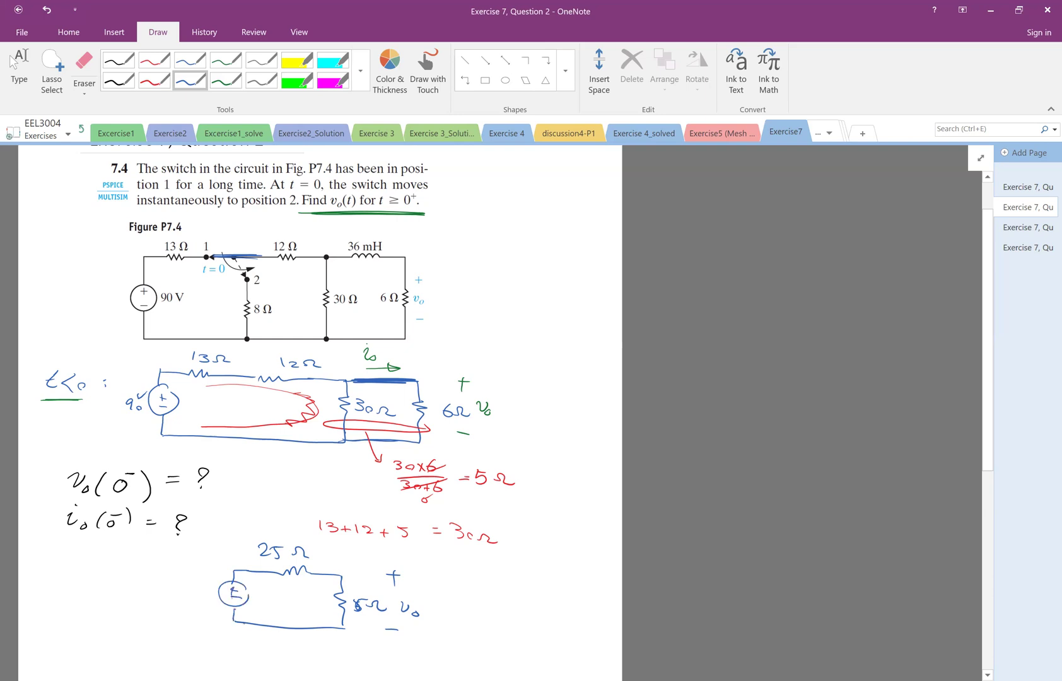
pyautogui.moveTo(195, 585); pyautogui.dragTo(191, 598)
pyautogui.moveTo(201, 591); pyautogui.dragTo(216, 575)
pyautogui.scroll(-2, 350, 533)
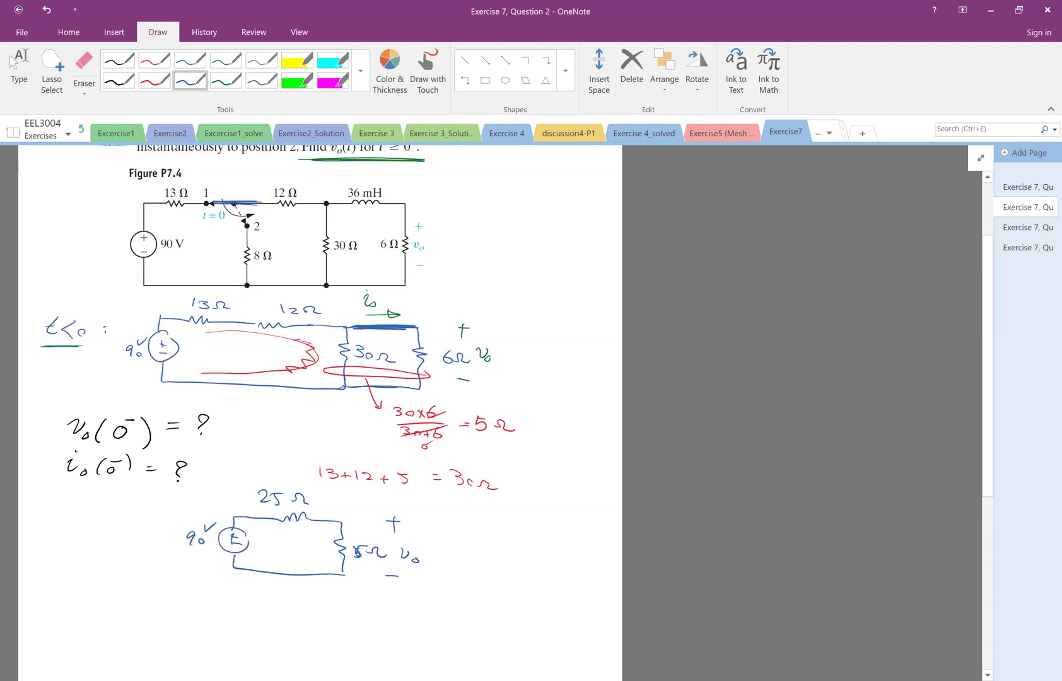
# Write the 'voltage Division:' heading for the working.
pyautogui.moveTo(98, 593); pyautogui.dragTo(114, 597)
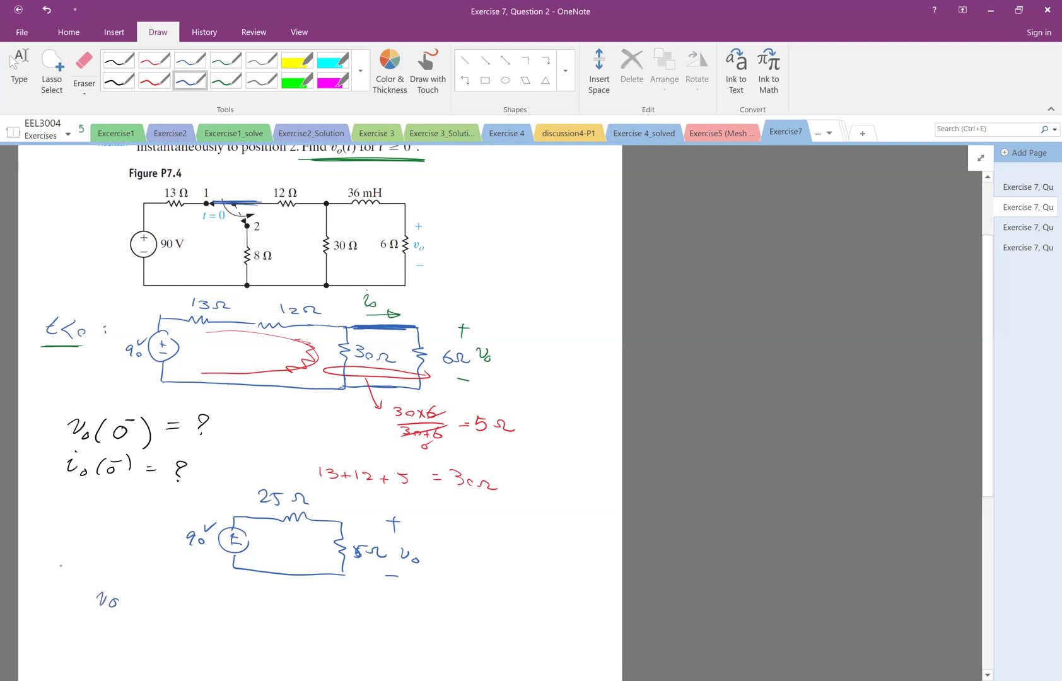
pyautogui.moveTo(54, 565); pyautogui.dragTo(71, 572)
pyautogui.moveTo(73, 560)
pyautogui.mouseDown()
pyautogui.moveTo(75, 571)
pyautogui.moveTo(145, 568)
pyautogui.moveTo(164, 579)
pyautogui.mouseUp()
pyautogui.moveTo(170, 573); pyautogui.dragTo(169, 576)
pyautogui.moveTo(175, 574)
pyautogui.mouseDown()
pyautogui.moveTo(168, 609)
pyautogui.moveTo(189, 594)
pyautogui.mouseUp()
pyautogui.click(190, 574)
pyautogui.click(191, 578)
# Write vo = 5/(5+25) × 90 and simplify it to 15V.
pyautogui.moveTo(155, 615)
pyautogui.mouseDown()
pyautogui.moveTo(209, 614)
pyautogui.moveTo(154, 632)
pyautogui.mouseUp()
pyautogui.moveTo(156, 620); pyautogui.dragTo(182, 624)
pyautogui.moveTo(177, 621); pyautogui.dragTo(196, 631)
pyautogui.moveTo(200, 622)
pyautogui.mouseDown()
pyautogui.moveTo(198, 633)
pyautogui.moveTo(233, 620)
pyautogui.mouseUp()
pyautogui.moveTo(232, 608)
pyautogui.mouseDown()
pyautogui.moveTo(222, 619)
pyautogui.moveTo(246, 615)
pyautogui.mouseUp()
pyautogui.moveTo(266, 610)
pyautogui.mouseDown()
pyautogui.moveTo(251, 626)
pyautogui.moveTo(306, 606)
pyautogui.mouseUp()
pyautogui.moveTo(296, 613); pyautogui.dragTo(307, 612)
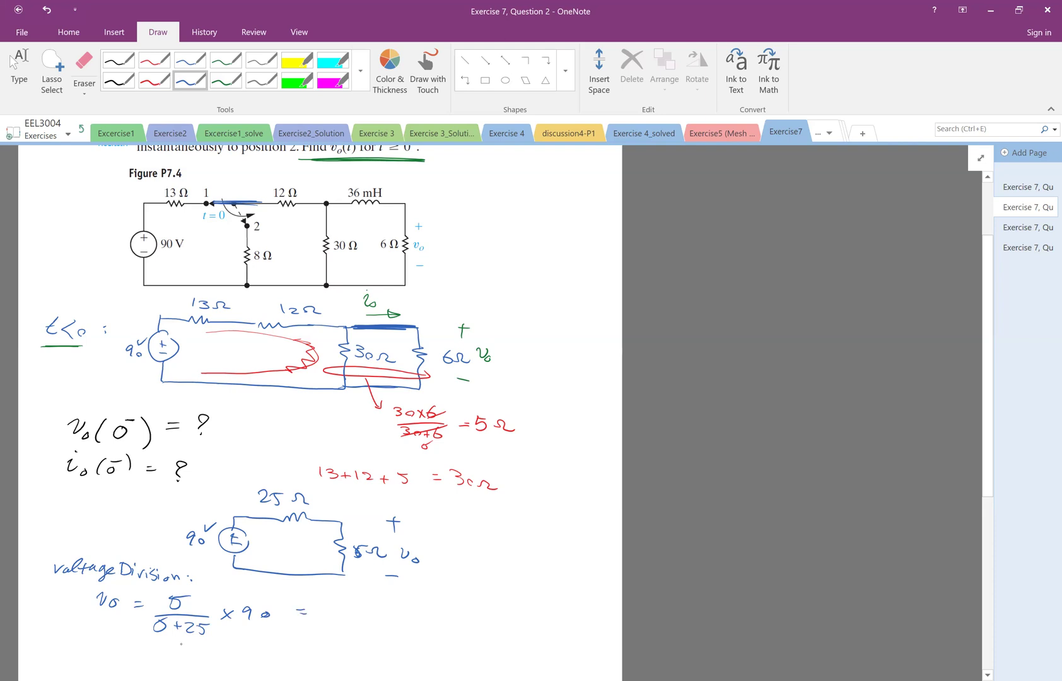
pyautogui.moveTo(183, 631); pyautogui.dragTo(212, 621)
pyautogui.moveTo(266, 605)
pyautogui.mouseDown()
pyautogui.moveTo(246, 618)
pyautogui.moveTo(250, 601)
pyautogui.mouseUp()
pyautogui.moveTo(325, 597); pyautogui.dragTo(325, 612)
pyautogui.moveTo(334, 601)
pyautogui.mouseDown()
pyautogui.moveTo(332, 615)
pyautogui.moveTo(345, 599)
pyautogui.mouseUp()
pyautogui.moveTo(349, 599); pyautogui.dragTo(374, 597)
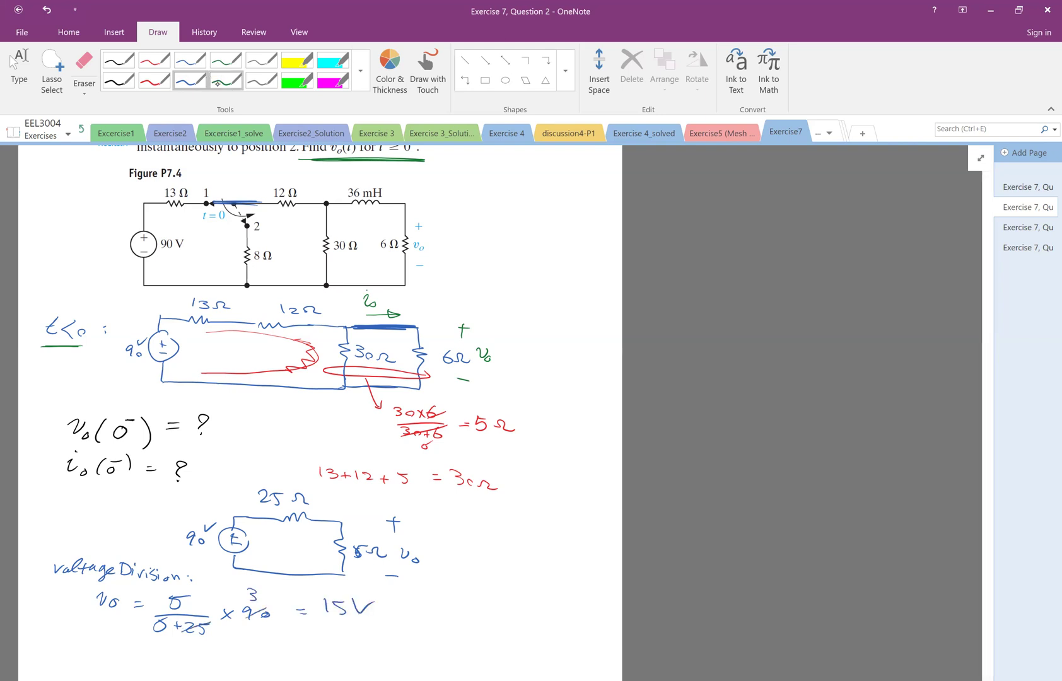
# In green, write vo(0⁻) = 15V beside the reduced circuit and box it.
pyautogui.click(226, 80)
pyautogui.moveTo(448, 538); pyautogui.dragTo(464, 536)
pyautogui.moveTo(472, 546)
pyautogui.mouseDown()
pyautogui.moveTo(480, 554)
pyautogui.moveTo(495, 542)
pyautogui.mouseUp()
pyautogui.moveTo(493, 536)
pyautogui.mouseDown()
pyautogui.moveTo(507, 535)
pyautogui.moveTo(515, 552)
pyautogui.mouseUp()
pyautogui.moveTo(528, 546); pyautogui.dragTo(542, 555)
pyautogui.moveTo(556, 544)
pyautogui.mouseDown()
pyautogui.moveTo(566, 549)
pyautogui.moveTo(556, 565)
pyautogui.mouseUp()
pyautogui.moveTo(556, 543); pyautogui.dragTo(597, 527)
pyautogui.moveTo(457, 517)
pyautogui.mouseDown()
pyautogui.moveTo(575, 588)
pyautogui.moveTo(445, 514)
pyautogui.mouseUp()
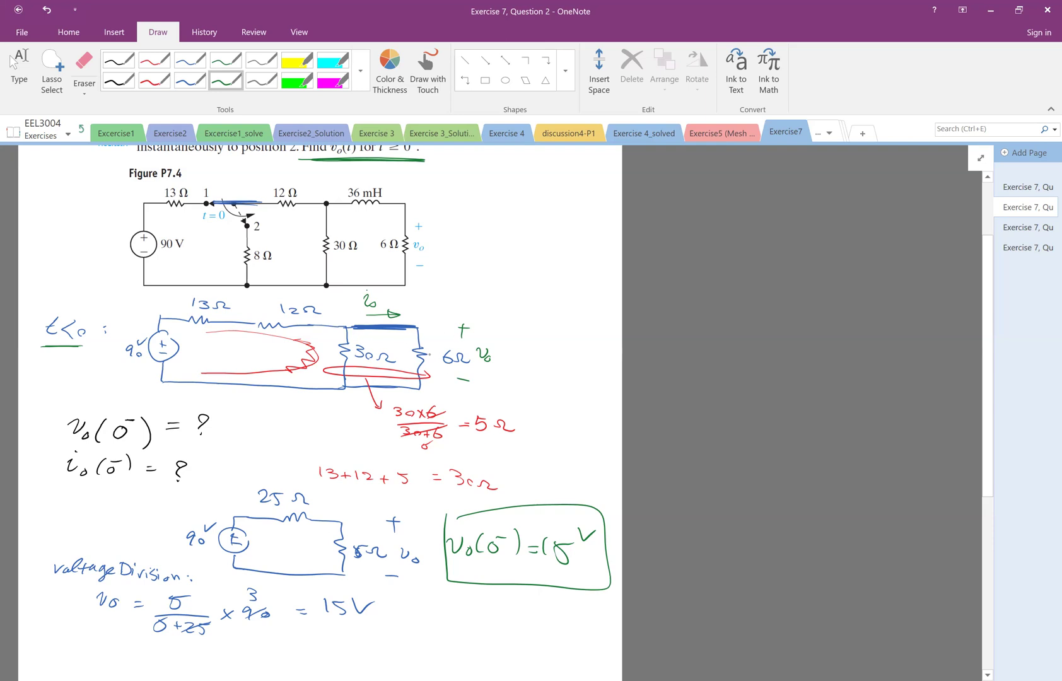
# Write io(0⁻) = 15/6, circle the 6Ω resistor, reduce to 2.5 A and box it in green.
pyautogui.moveTo(446, 599)
pyautogui.mouseDown()
pyautogui.moveTo(464, 614)
pyautogui.moveTo(475, 596)
pyautogui.moveTo(521, 607)
pyautogui.moveTo(458, 421)
pyautogui.moveTo(533, 599)
pyautogui.moveTo(563, 617)
pyautogui.moveTo(536, 628)
pyautogui.mouseUp()
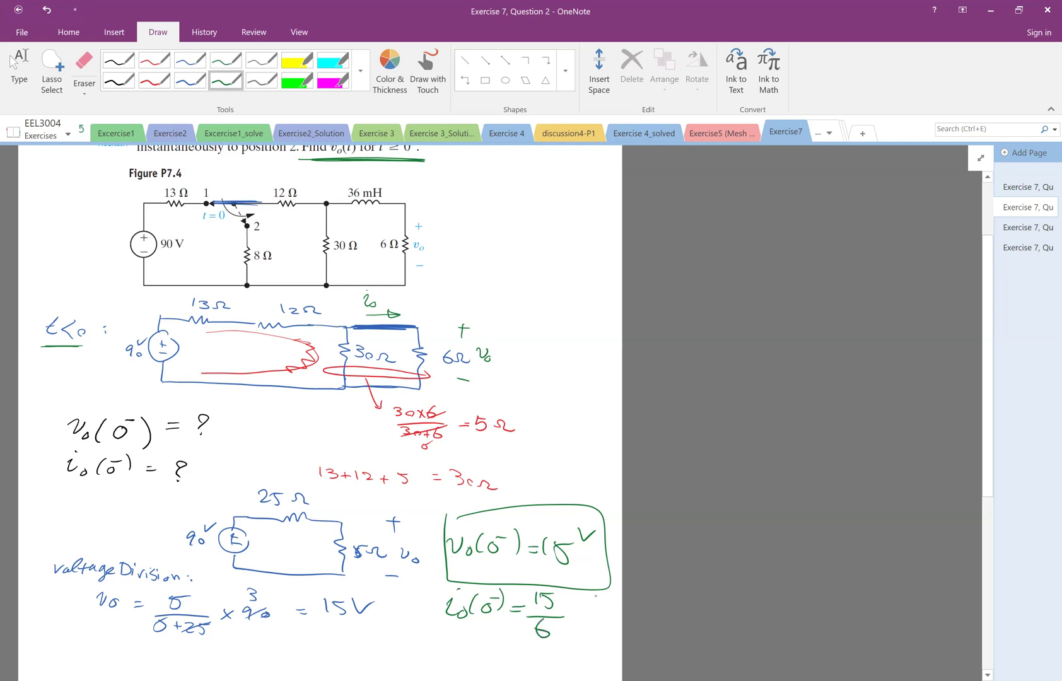
pyautogui.moveTo(409, 329)
pyautogui.mouseDown()
pyautogui.moveTo(403, 393)
pyautogui.moveTo(357, 390)
pyautogui.moveTo(394, 341)
pyautogui.moveTo(440, 369)
pyautogui.moveTo(466, 379)
pyautogui.mouseUp()
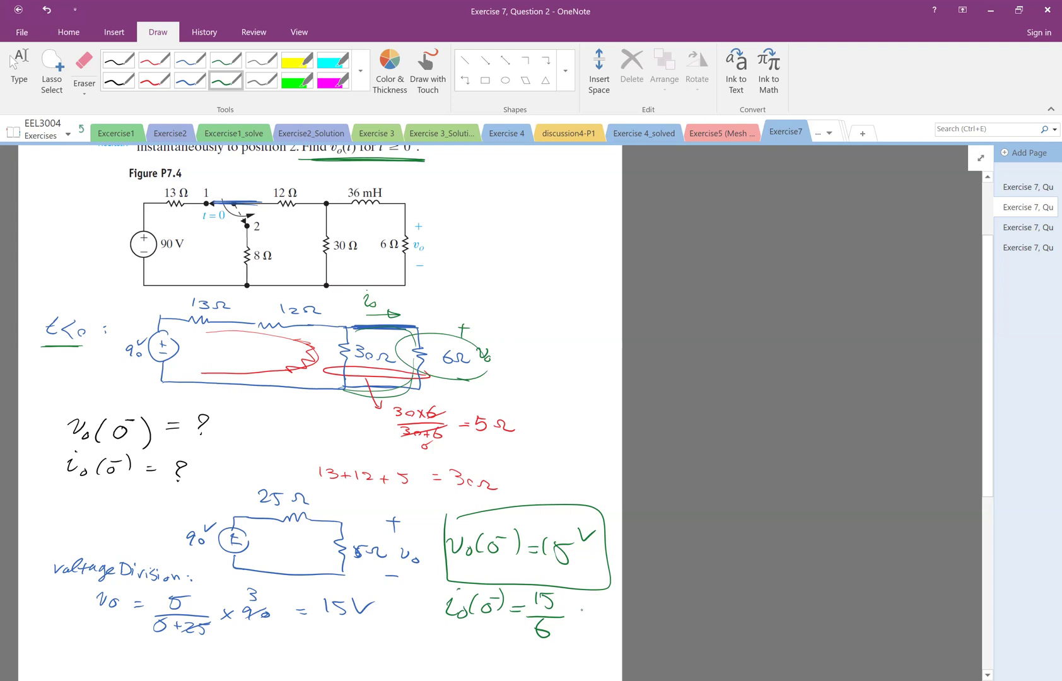
pyautogui.click(18, 66)
pyautogui.scroll(-3, 492, 592)
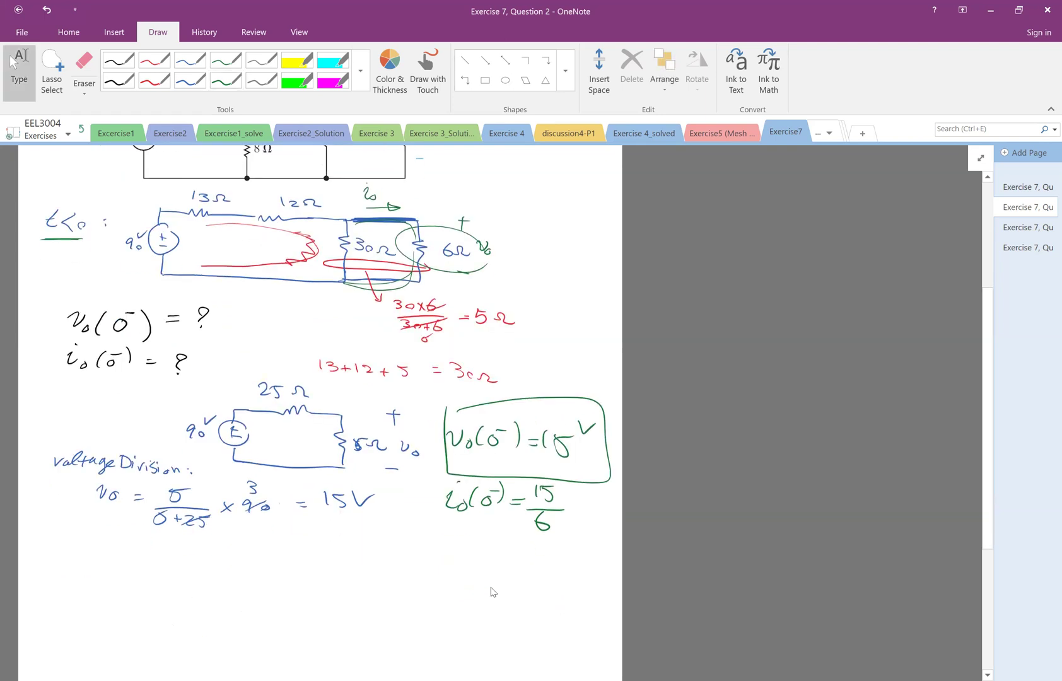
pyautogui.click(226, 81)
pyautogui.moveTo(533, 499); pyautogui.dragTo(561, 490)
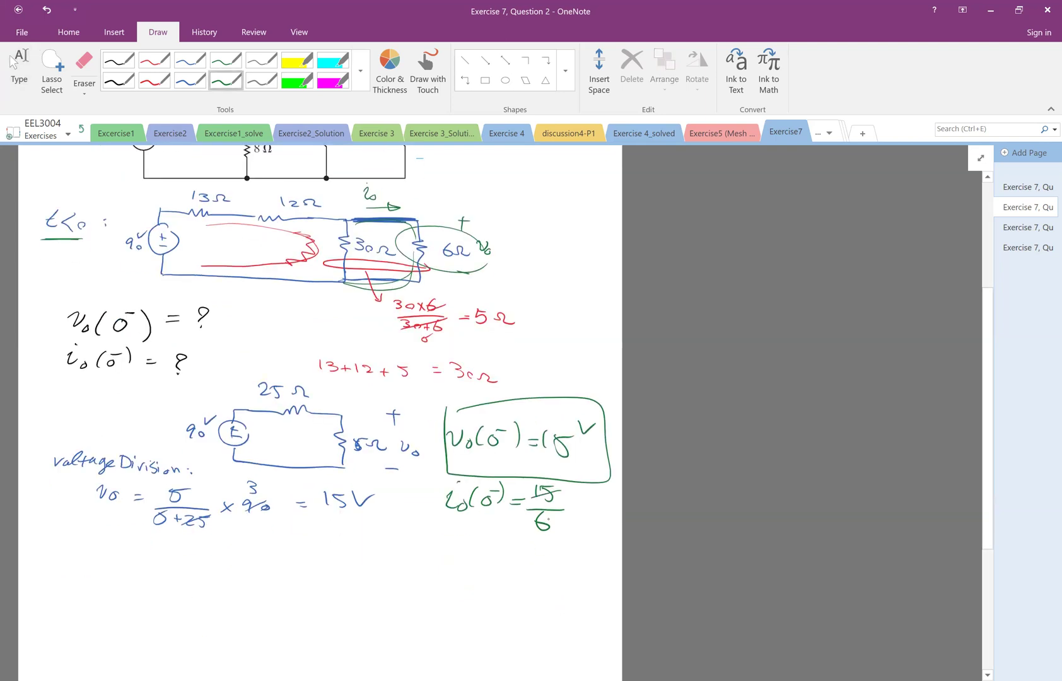
pyautogui.moveTo(531, 529)
pyautogui.mouseDown()
pyautogui.moveTo(567, 483)
pyautogui.moveTo(550, 534)
pyautogui.moveTo(571, 525)
pyautogui.mouseUp()
pyautogui.moveTo(503, 550); pyautogui.dragTo(511, 550)
pyautogui.moveTo(503, 557); pyautogui.dragTo(577, 554)
pyautogui.click(570, 560)
pyautogui.moveTo(443, 473)
pyautogui.mouseDown()
pyautogui.moveTo(440, 558)
pyautogui.moveTo(598, 572)
pyautogui.moveTo(601, 483)
pyautogui.mouseUp()
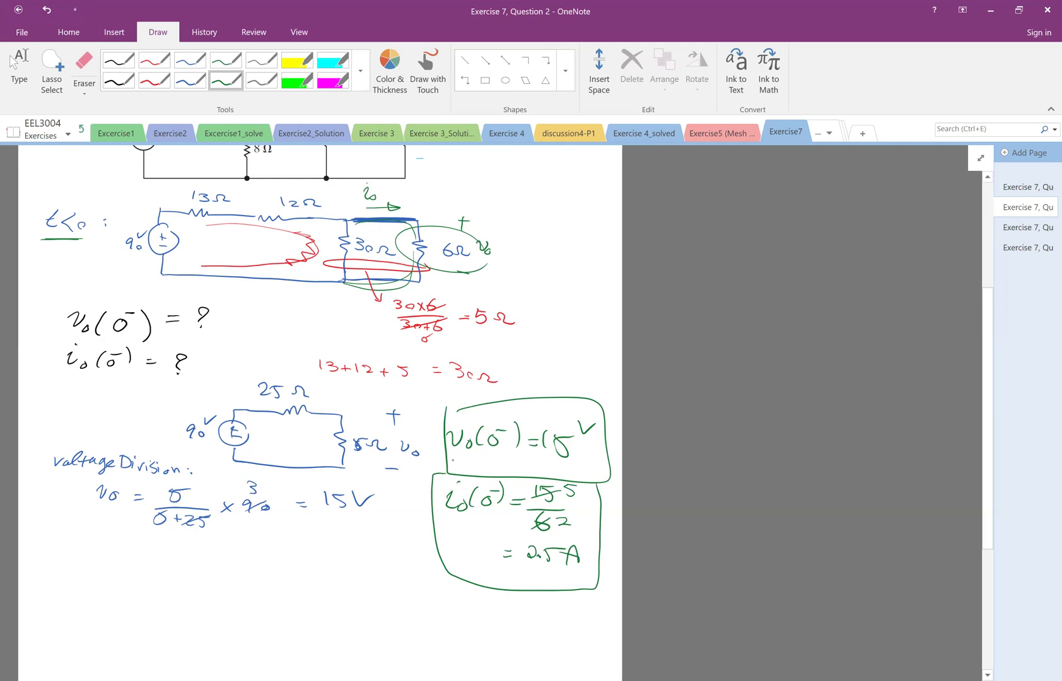
# Return to the figure and erase the old blue stroke along the switch wire.
pyautogui.click(19, 69)
pyautogui.scroll(5, 397, 381)
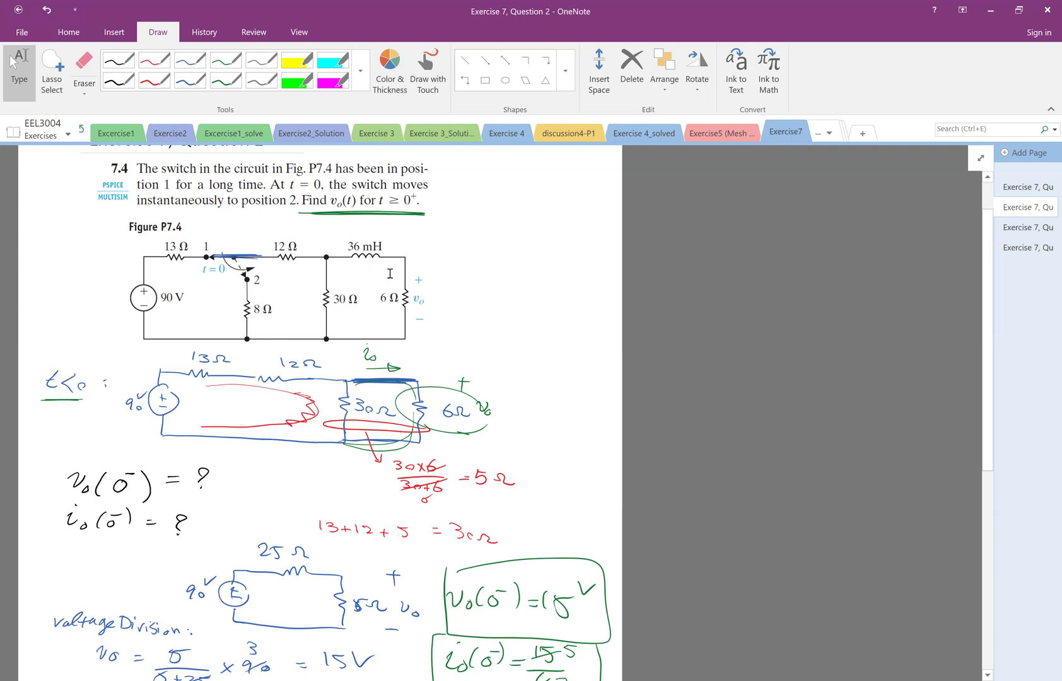
pyautogui.scroll(-2, 369, 265)
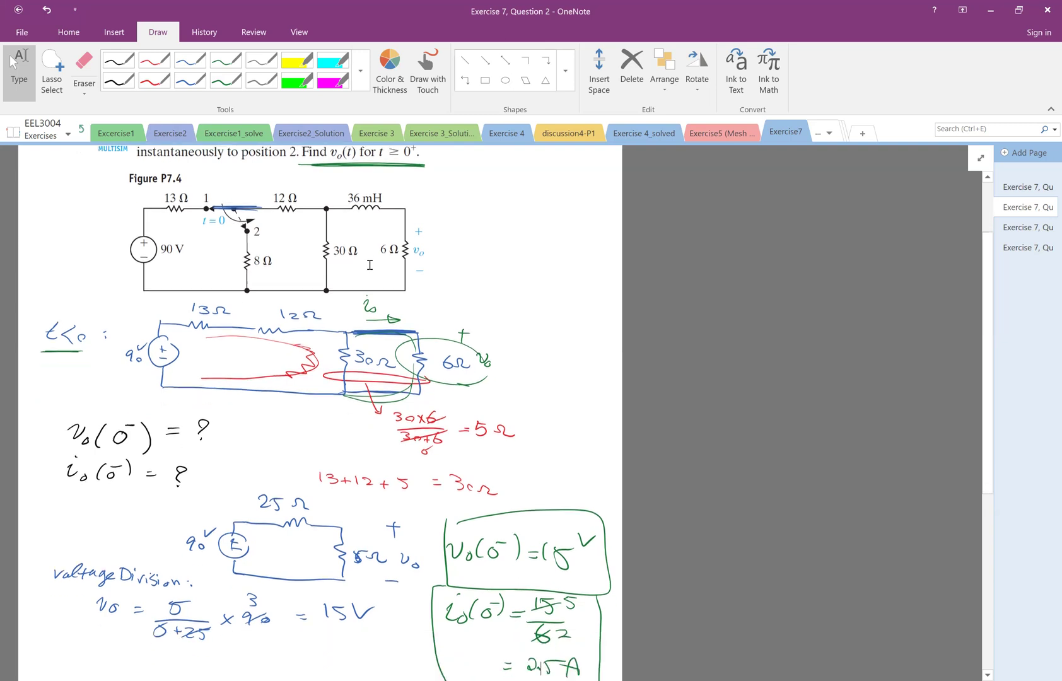
pyautogui.scroll(-2, 369, 265)
pyautogui.scroll(-2, 369, 264)
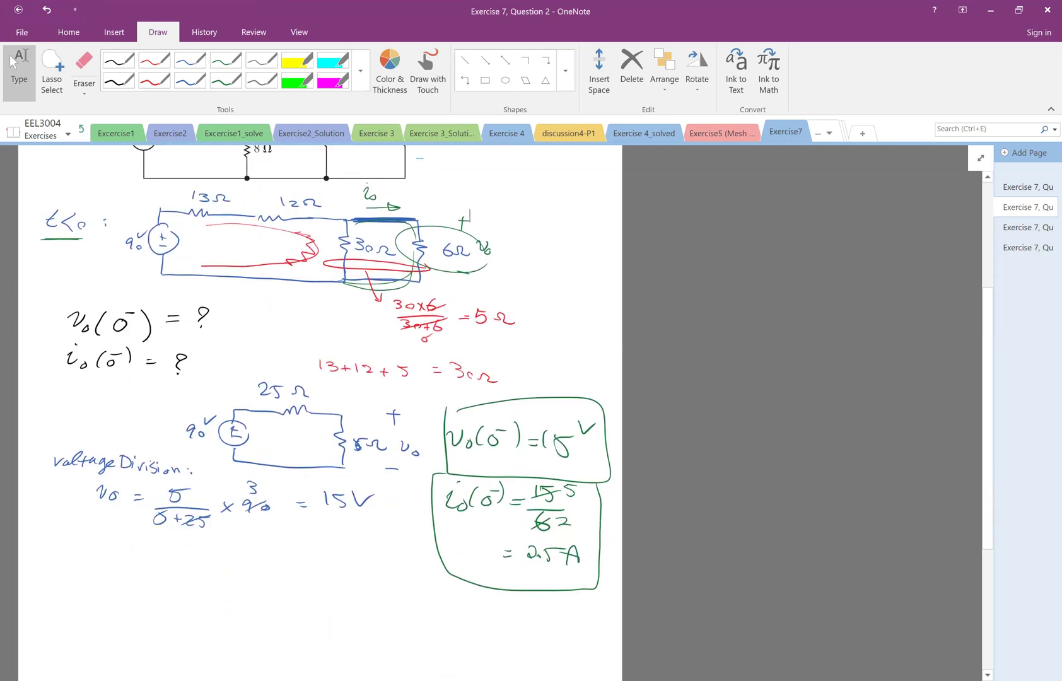
pyautogui.scroll(-3, 364, 531)
pyautogui.scroll(3, 363, 378)
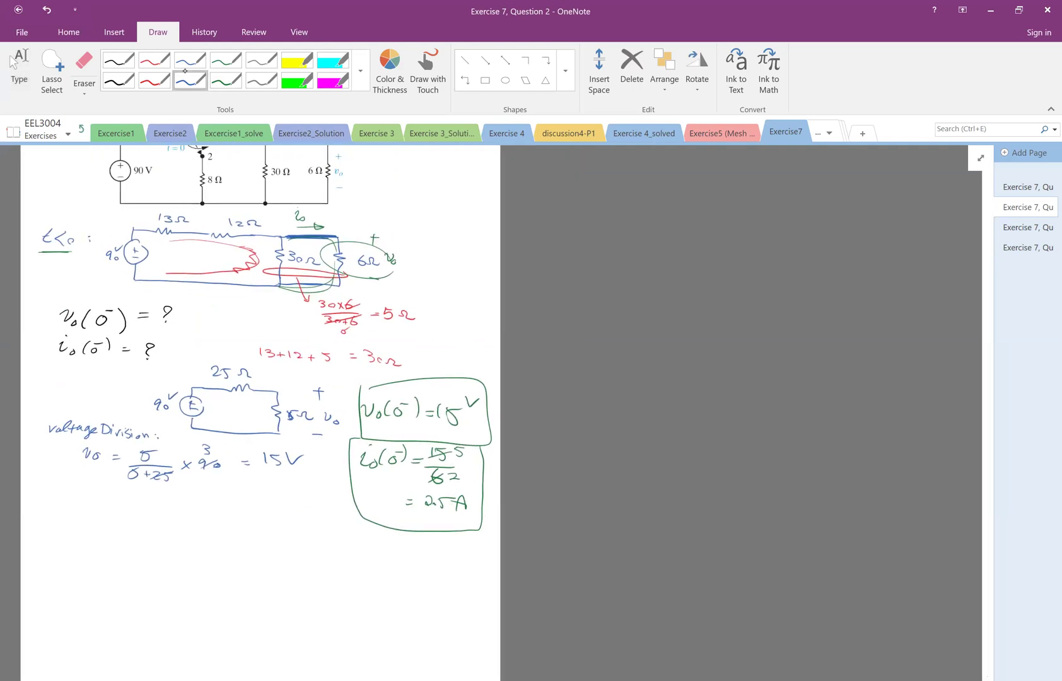
pyautogui.scroll(5, 177, 236)
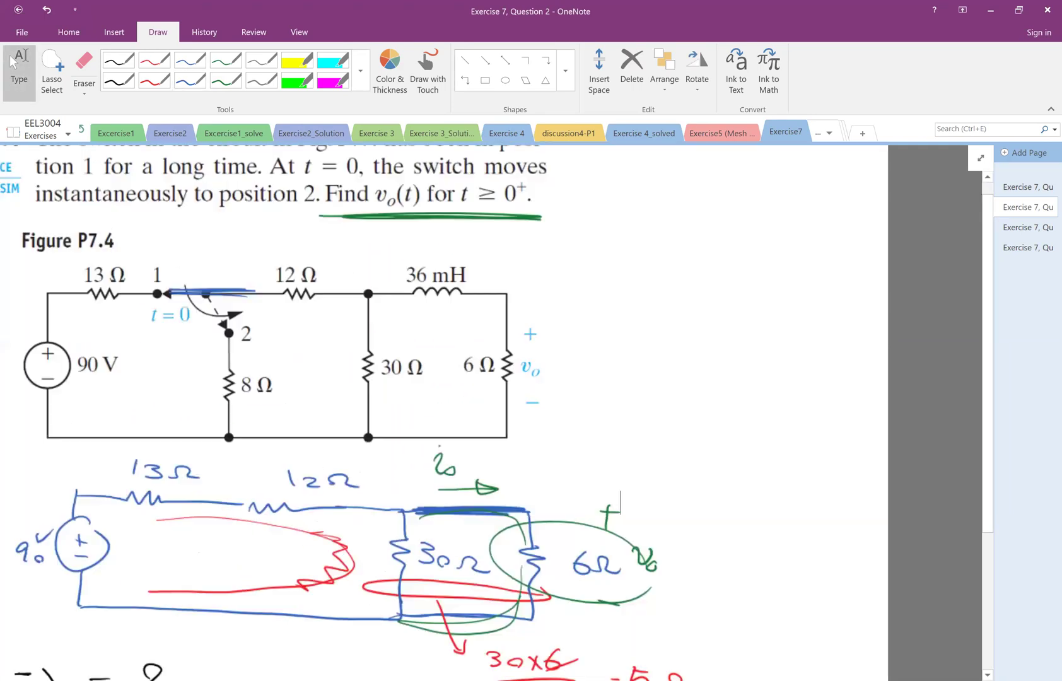
pyautogui.click(84, 63)
pyautogui.moveTo(234, 298)
pyautogui.mouseDown()
pyautogui.moveTo(281, 296)
pyautogui.moveTo(309, 358)
pyautogui.moveTo(275, 300)
pyautogui.moveTo(233, 319)
pyautogui.mouseUp()
# In blue, redraw the switch arm at terminal 2 and circle the right-hand circuit.
pyautogui.click(190, 80)
pyautogui.moveTo(231, 275); pyautogui.dragTo(245, 317)
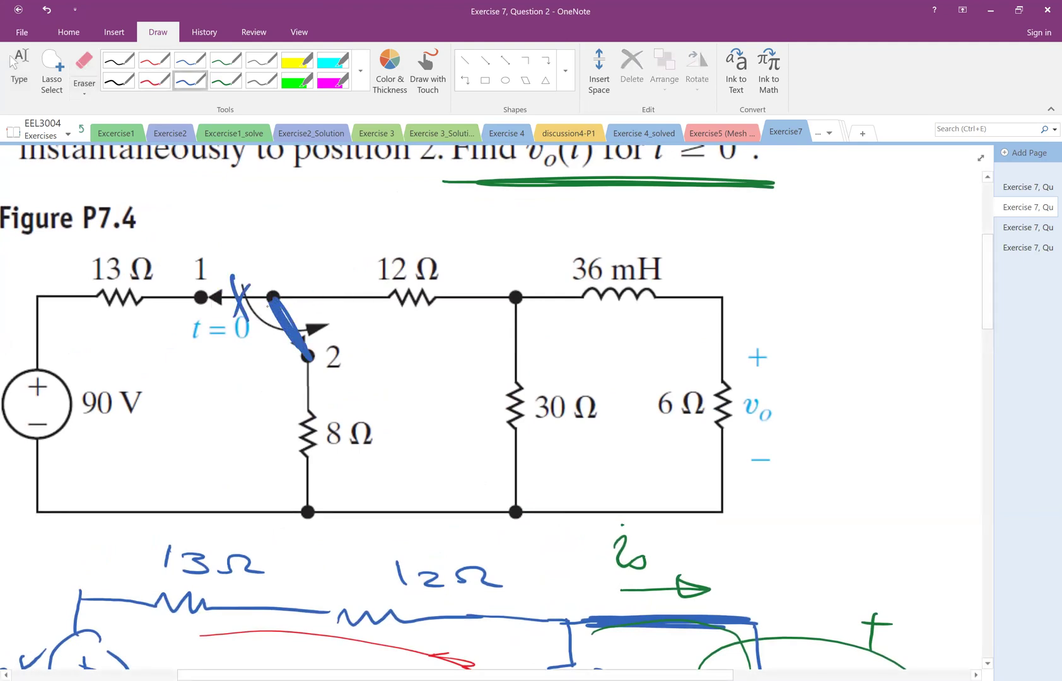
pyautogui.moveTo(261, 265); pyautogui.dragTo(264, 445)
pyautogui.moveTo(248, 268)
pyautogui.mouseDown()
pyautogui.moveTo(486, 231)
pyautogui.moveTo(788, 365)
pyautogui.moveTo(791, 505)
pyautogui.mouseUp()
pyautogui.moveTo(791, 504)
pyautogui.mouseDown()
pyautogui.moveTo(537, 525)
pyautogui.moveTo(363, 521)
pyautogui.moveTo(262, 423)
pyautogui.moveTo(259, 345)
pyautogui.mouseUp()
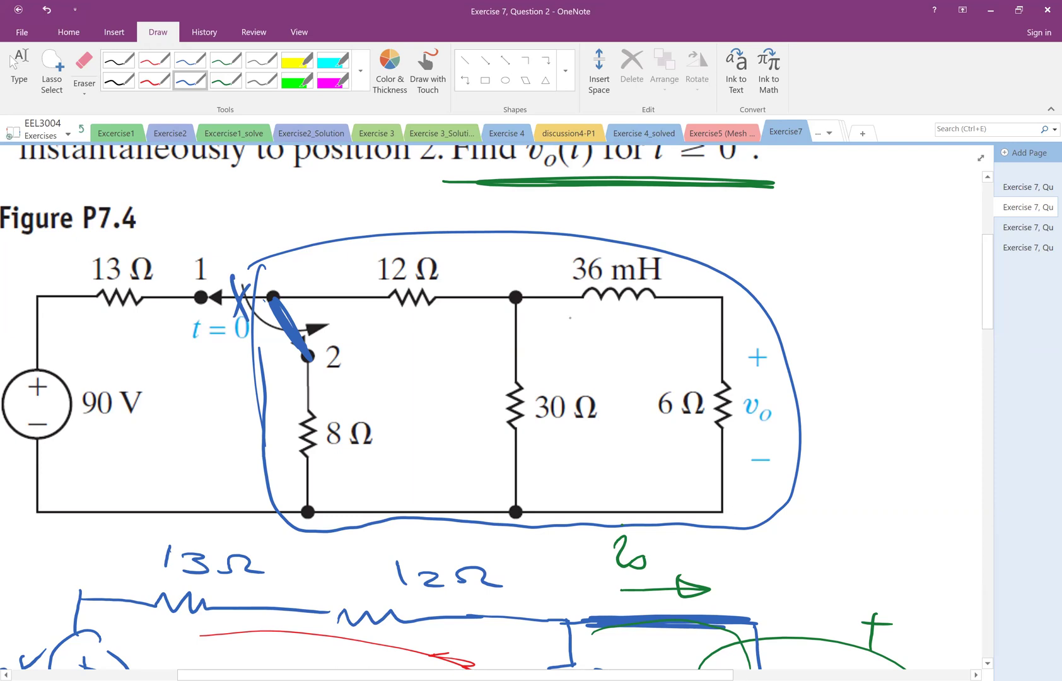
# Write io(0⁻) = io(0⁺) = 2.5 A under the 36 mH inductor.
pyautogui.moveTo(570, 308)
pyautogui.mouseDown()
pyautogui.moveTo(581, 325)
pyautogui.moveTo(596, 320)
pyautogui.mouseUp()
pyautogui.moveTo(612, 307)
pyautogui.mouseDown()
pyautogui.moveTo(608, 325)
pyautogui.moveTo(623, 315)
pyautogui.mouseUp()
pyautogui.moveTo(641, 303)
pyautogui.mouseDown()
pyautogui.moveTo(639, 326)
pyautogui.moveTo(653, 320)
pyautogui.mouseUp()
pyautogui.moveTo(660, 313)
pyautogui.mouseDown()
pyautogui.moveTo(669, 323)
pyautogui.moveTo(698, 314)
pyautogui.mouseUp()
pyautogui.moveTo(696, 306); pyautogui.dragTo(704, 309)
pyautogui.moveTo(715, 296)
pyautogui.mouseDown()
pyautogui.moveTo(719, 323)
pyautogui.moveTo(753, 312)
pyautogui.mouseUp()
pyautogui.moveTo(741, 318); pyautogui.dragTo(755, 319)
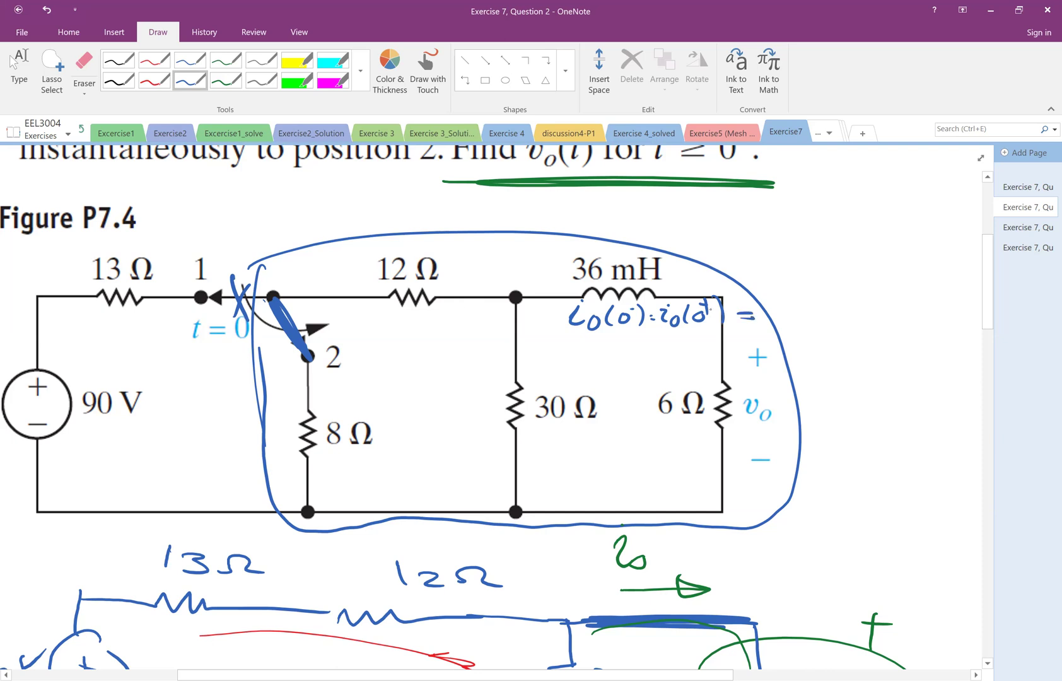
pyautogui.moveTo(645, 320); pyautogui.dragTo(655, 315)
pyautogui.moveTo(769, 298)
pyautogui.mouseDown()
pyautogui.moveTo(767, 315)
pyautogui.moveTo(793, 316)
pyautogui.moveTo(812, 299)
pyautogui.moveTo(838, 320)
pyautogui.mouseUp()
pyautogui.click(786, 308)
pyautogui.moveTo(818, 307); pyautogui.dragTo(832, 306)
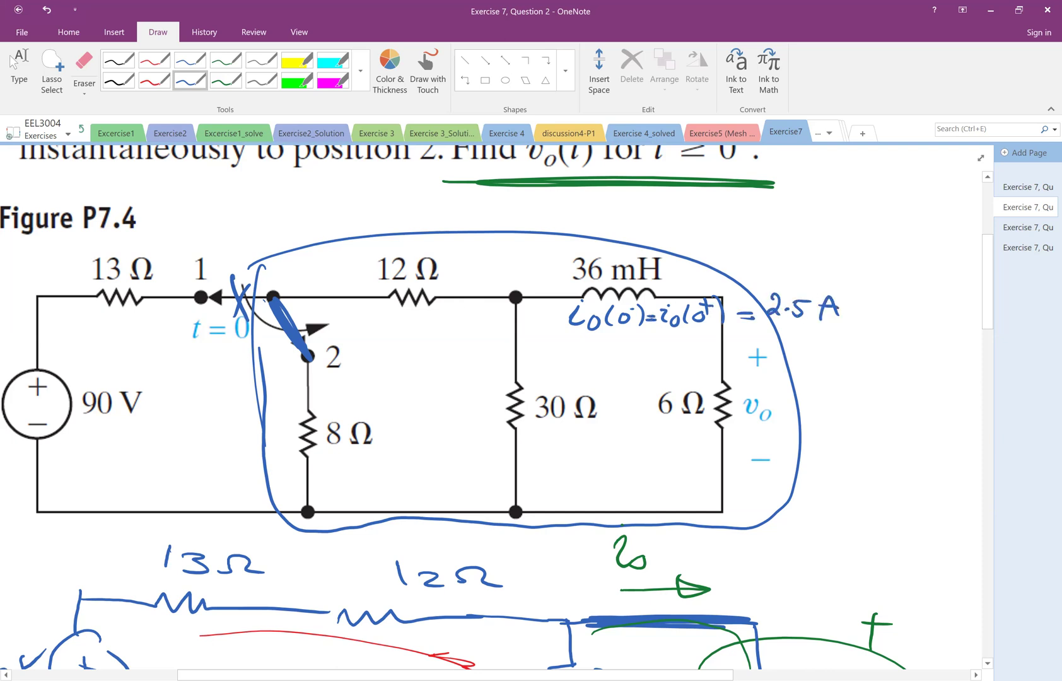
pyautogui.press('Escape')
pyautogui.scroll(-15, 659, 576)
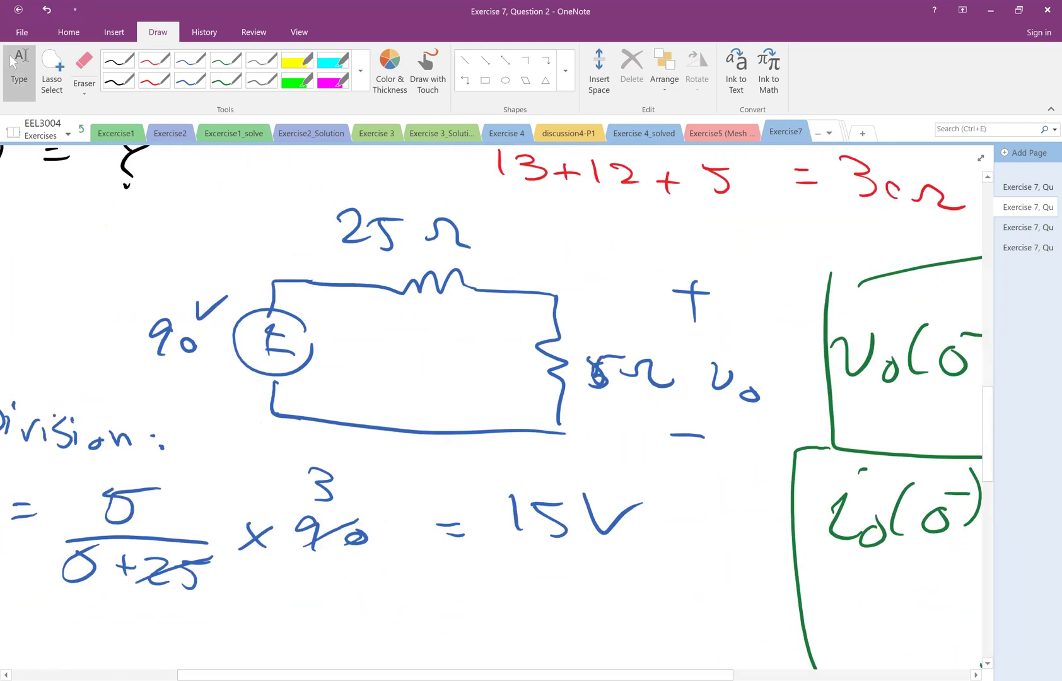
pyautogui.hscroll(5, 806, 628)
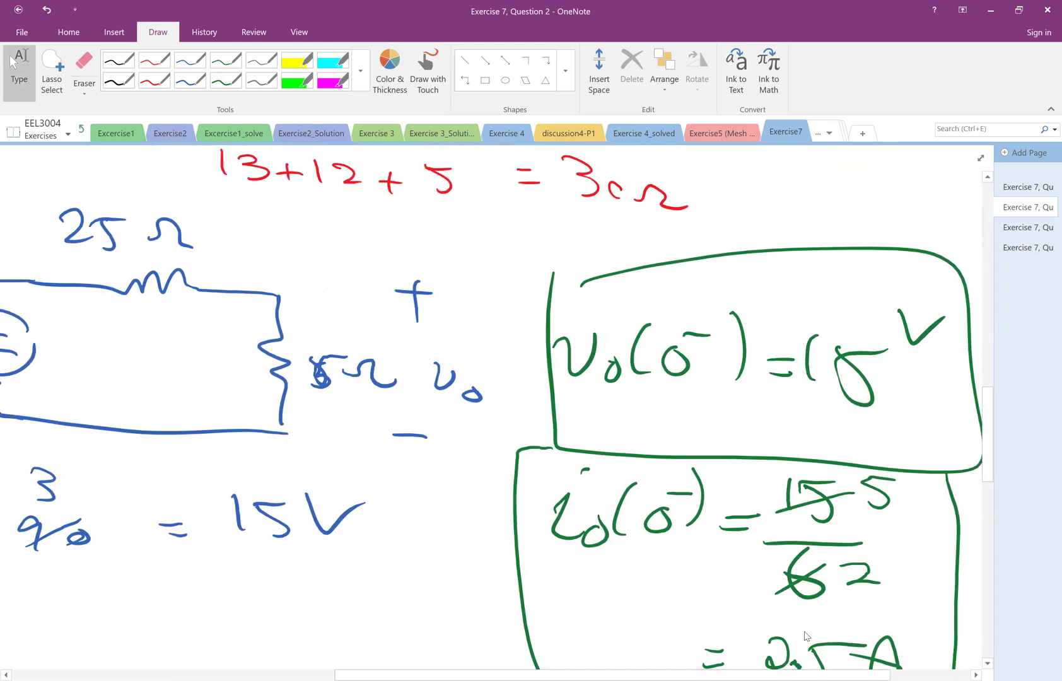
pyautogui.scroll(-4, 805, 628)
pyautogui.scroll(15, 799, 618)
pyautogui.scroll(-10, 781, 583)
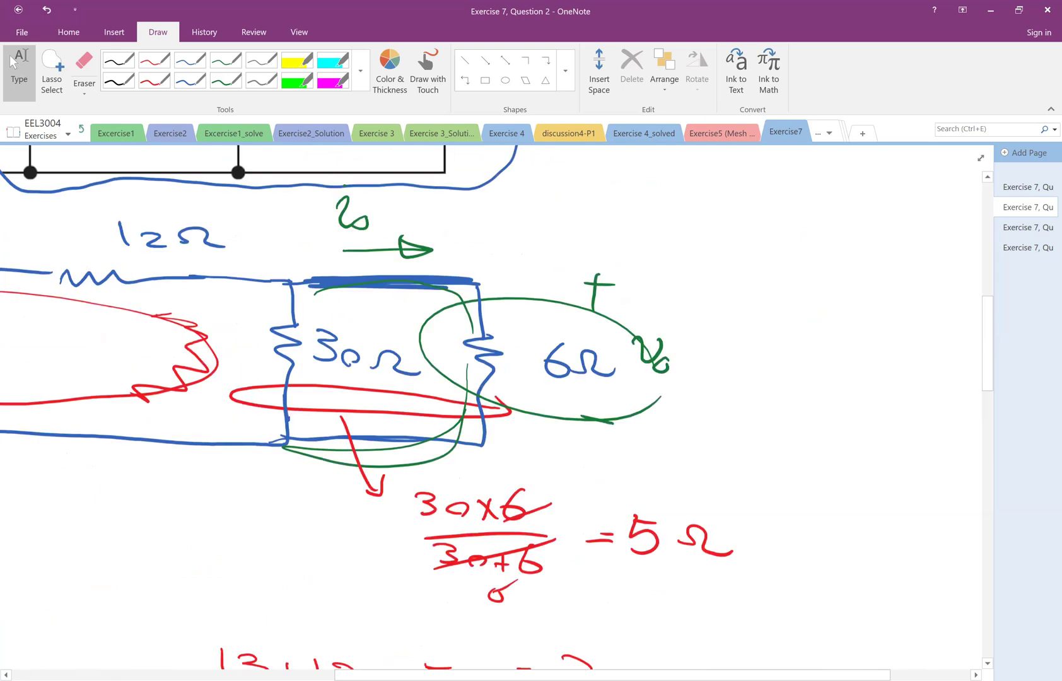
pyautogui.scroll(6, 492, 406)
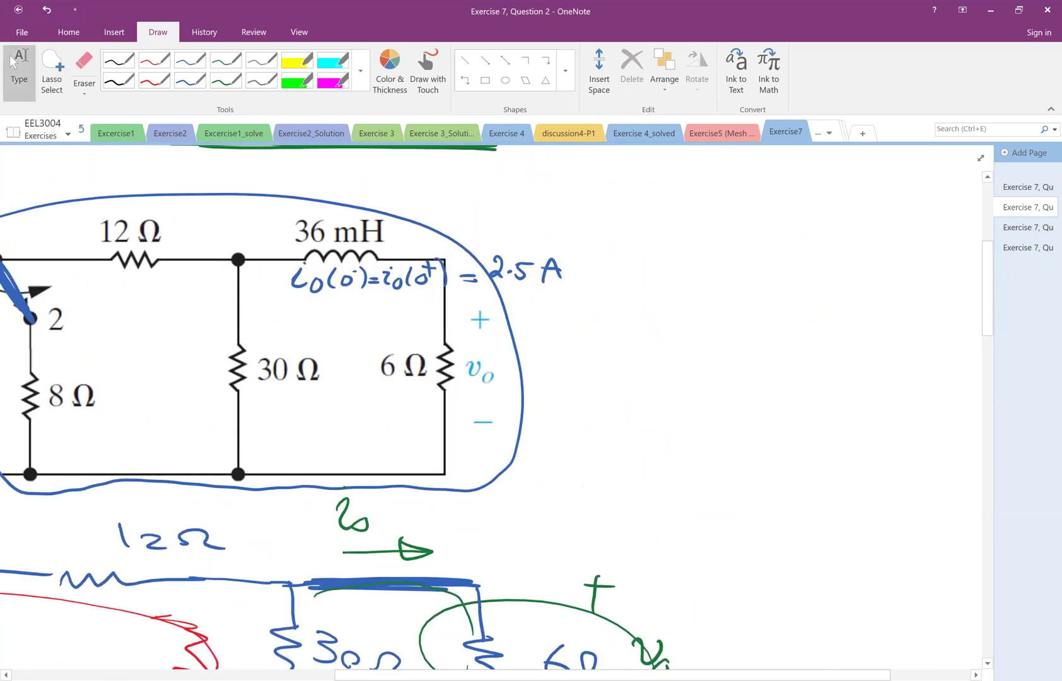
pyautogui.hscroll(-2, 492, 407)
pyautogui.scroll(1, 492, 406)
pyautogui.hscroll(-2, 492, 406)
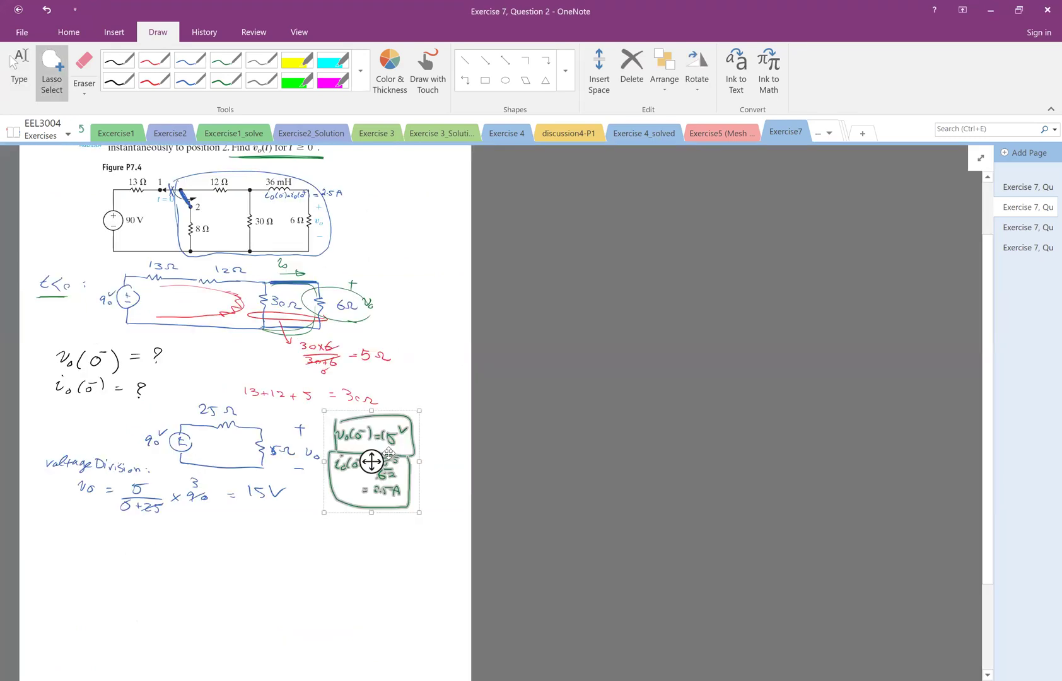
# Write the heading t ≥ 0 in green ink.
pyautogui.click(225, 80)
pyautogui.moveTo(43, 517); pyautogui.dragTo(50, 537)
pyautogui.click(67, 533)
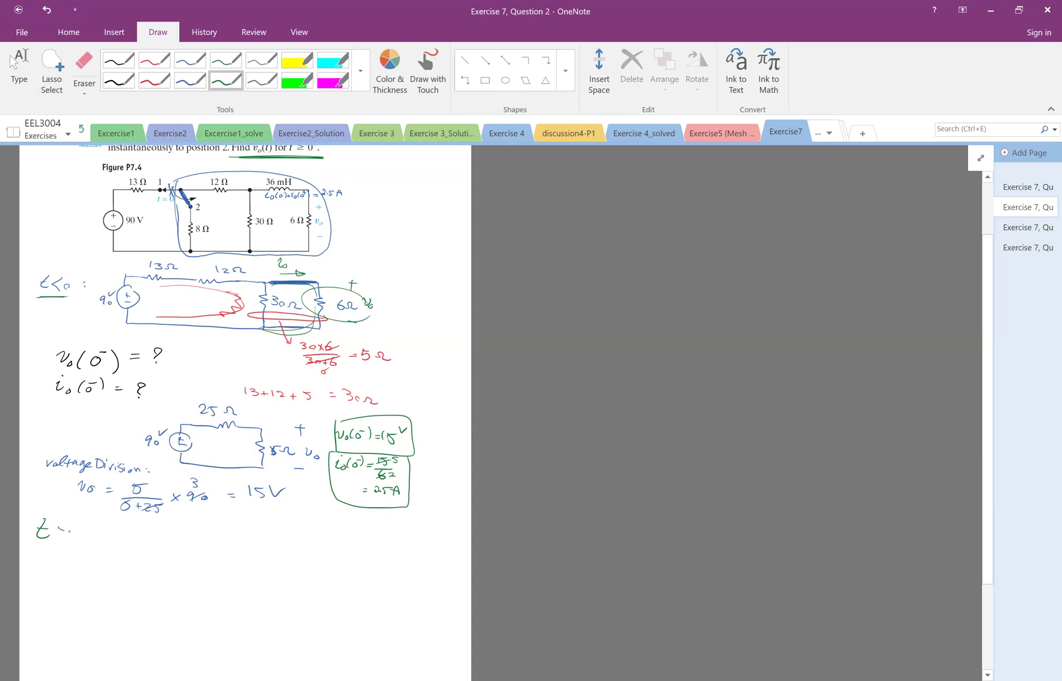
pyautogui.moveTo(59, 538); pyautogui.dragTo(77, 530)
# Sketch the t ≥ 0 circuit labelled 8 Ω, 12 Ω, 30 Ω, 36 mH and 6 Ω.
pyautogui.moveTo(139, 547); pyautogui.dragTo(139, 601)
pyautogui.moveTo(92, 570)
pyautogui.mouseDown()
pyautogui.moveTo(115, 581)
pyautogui.moveTo(163, 547)
pyautogui.moveTo(209, 553)
pyautogui.moveTo(170, 540)
pyautogui.mouseUp()
pyautogui.click(167, 553)
pyautogui.moveTo(174, 535)
pyautogui.mouseDown()
pyautogui.moveTo(199, 541)
pyautogui.moveTo(215, 588)
pyautogui.moveTo(139, 602)
pyautogui.mouseUp()
pyautogui.moveTo(227, 573)
pyautogui.mouseDown()
pyautogui.moveTo(228, 585)
pyautogui.moveTo(262, 584)
pyautogui.mouseUp()
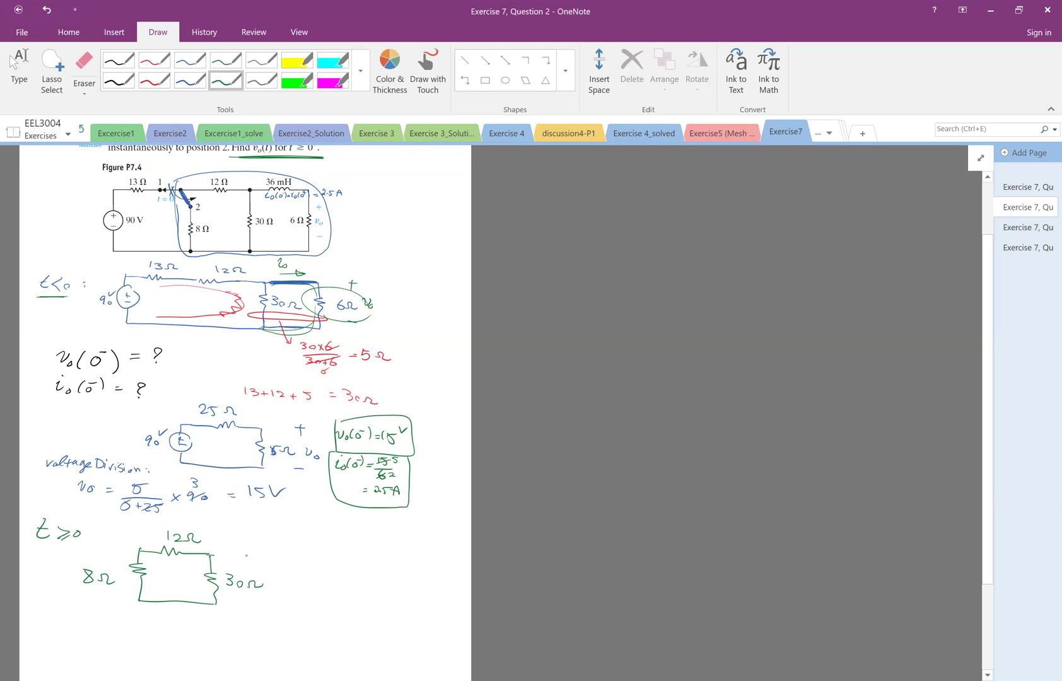
pyautogui.moveTo(210, 555)
pyautogui.mouseDown()
pyautogui.moveTo(312, 561)
pyautogui.moveTo(318, 590)
pyautogui.moveTo(265, 609)
pyautogui.moveTo(217, 603)
pyautogui.mouseUp()
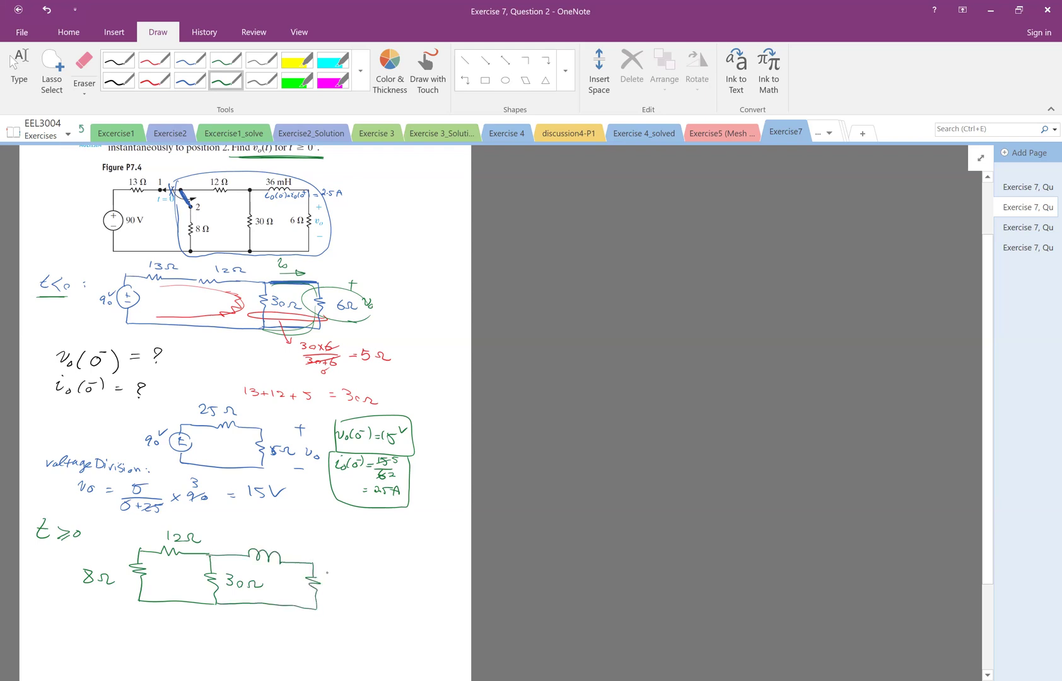
pyautogui.moveTo(333, 570)
pyautogui.mouseDown()
pyautogui.moveTo(329, 580)
pyautogui.moveTo(351, 586)
pyautogui.mouseUp()
pyautogui.moveTo(247, 530)
pyautogui.mouseDown()
pyautogui.moveTo(249, 540)
pyautogui.moveTo(271, 536)
pyautogui.mouseUp()
pyautogui.moveTo(269, 539); pyautogui.dragTo(299, 541)
pyautogui.moveTo(288, 538); pyautogui.dragTo(292, 545)
pyautogui.moveTo(296, 537)
pyautogui.mouseDown()
pyautogui.moveTo(301, 530)
pyautogui.moveTo(297, 546)
pyautogui.mouseUp()
# In red, write io(0⁺) = 2.5 A and circle the t ≥ 0 circuit.
pyautogui.click(153, 80)
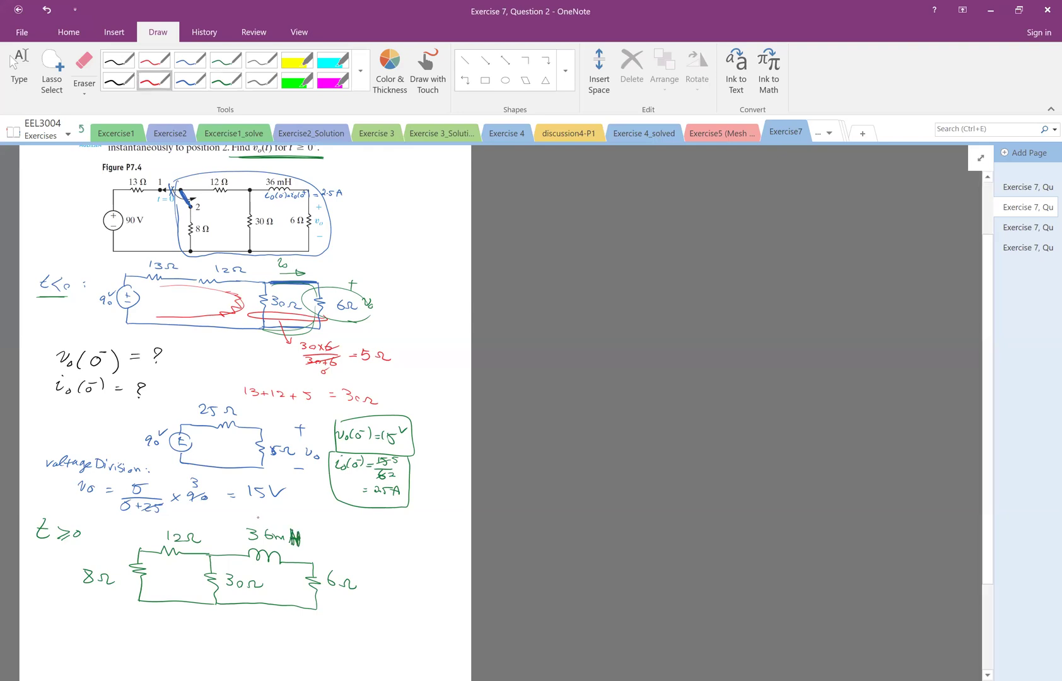
pyautogui.moveTo(259, 513); pyautogui.dragTo(293, 521)
pyautogui.moveTo(299, 514); pyautogui.dragTo(304, 514)
pyautogui.moveTo(300, 517); pyautogui.dragTo(327, 526)
pyautogui.moveTo(332, 522)
pyautogui.mouseDown()
pyautogui.moveTo(330, 530)
pyautogui.moveTo(337, 520)
pyautogui.mouseUp()
pyautogui.moveTo(340, 531); pyautogui.dragTo(350, 529)
pyautogui.moveTo(107, 522)
pyautogui.mouseDown()
pyautogui.moveTo(78, 582)
pyautogui.moveTo(353, 626)
pyautogui.moveTo(329, 505)
pyautogui.moveTo(109, 523)
pyautogui.mouseUp()
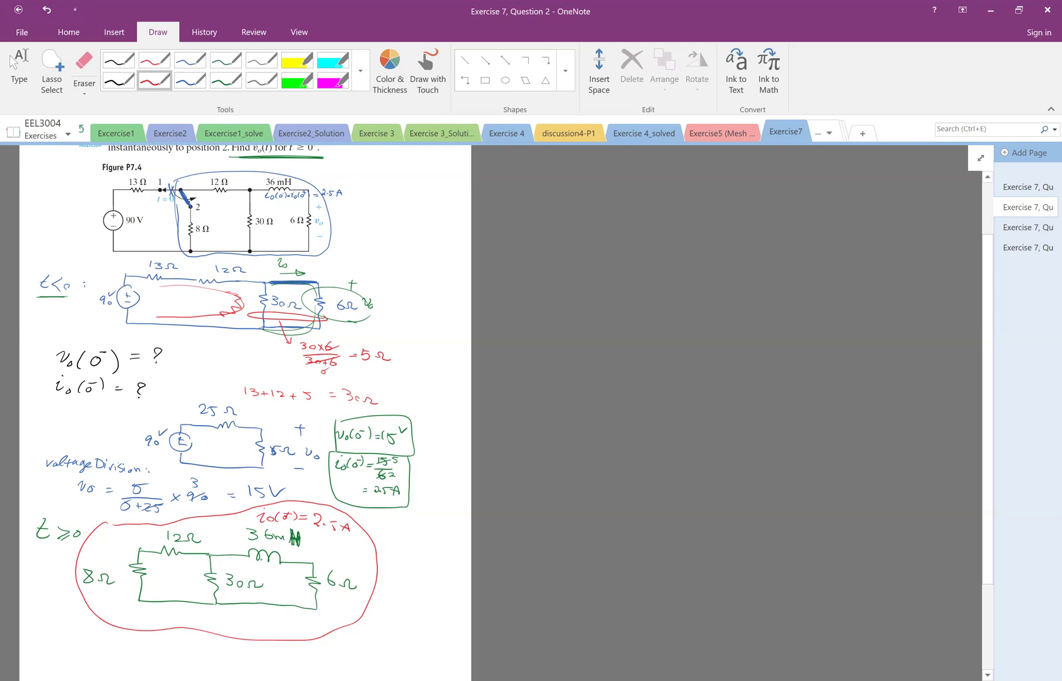
# Mark +vo(t) beside the 6 Ω resistor.
pyautogui.moveTo(362, 559); pyautogui.dragTo(376, 580)
pyautogui.moveTo(380, 583); pyautogui.dragTo(394, 590)
pyautogui.moveTo(390, 583); pyautogui.dragTo(402, 590)
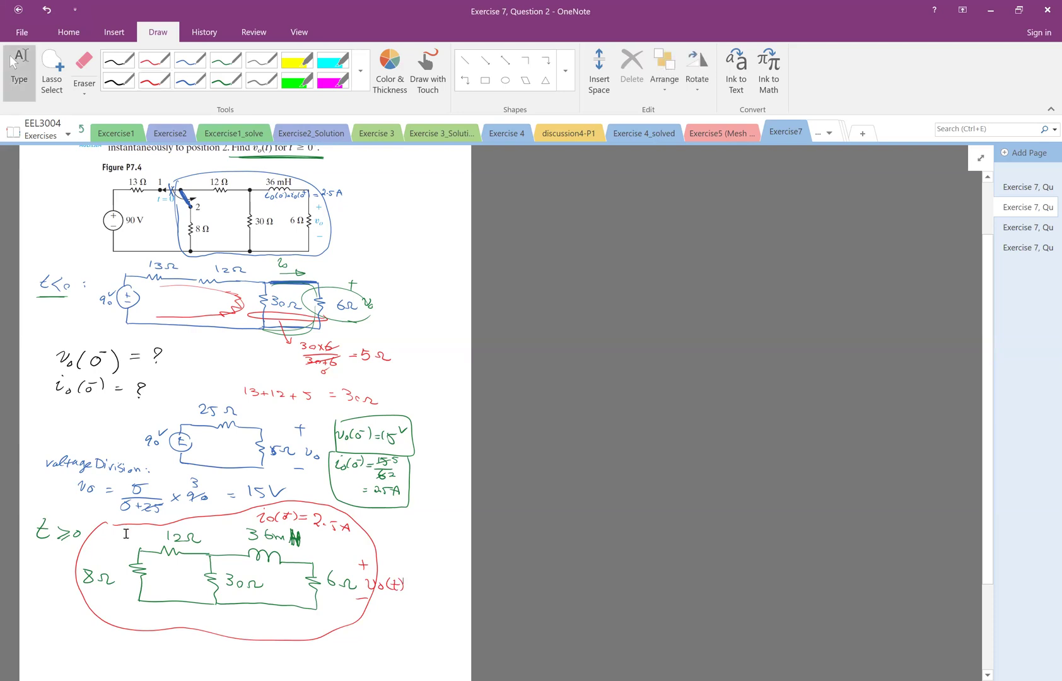
# Below the circuit, start the formula io(t) = in black ink.
pyautogui.scroll(-4, 63, 633)
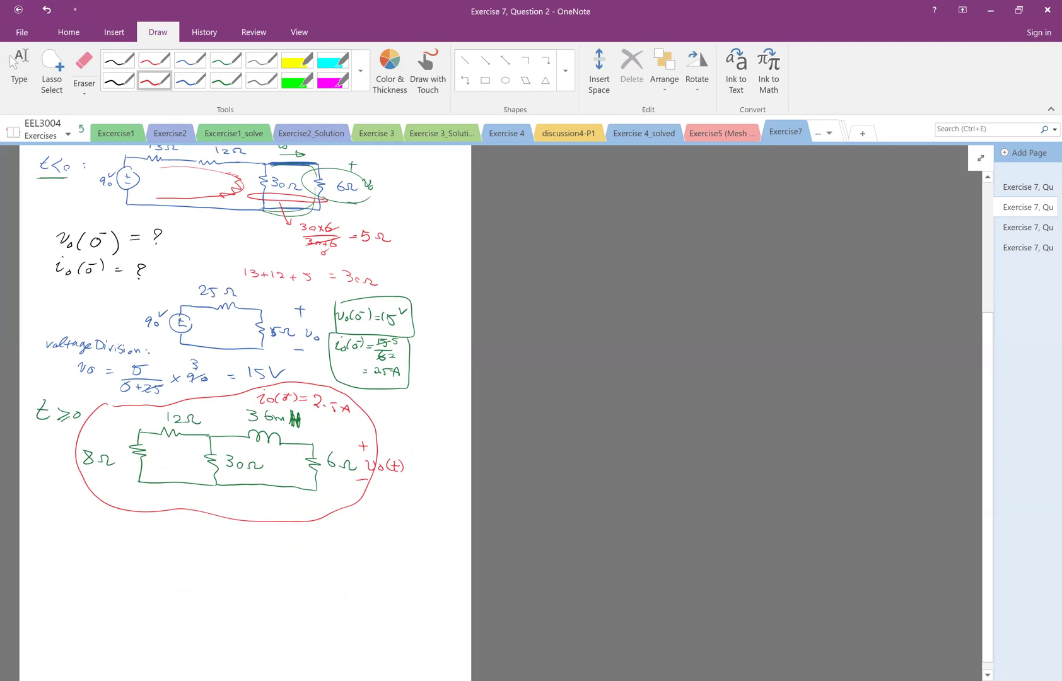
pyautogui.click(118, 80)
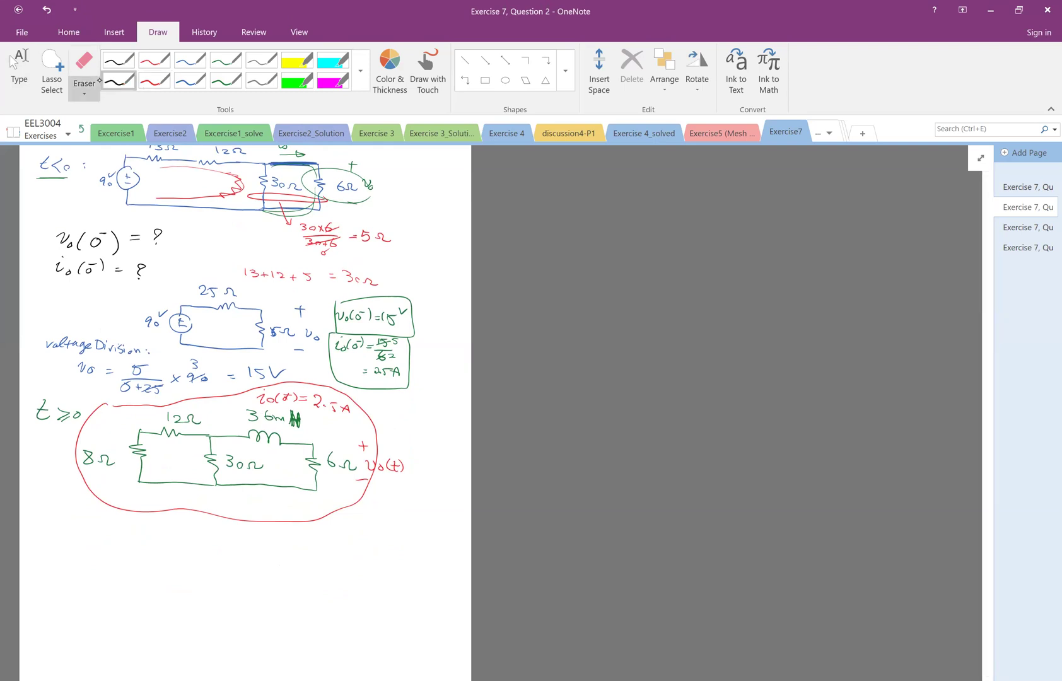
pyautogui.moveTo(56, 560); pyautogui.dragTo(108, 574)
pyautogui.moveTo(126, 555); pyautogui.dragTo(132, 569)
pyautogui.moveTo(116, 560); pyautogui.dragTo(140, 571)
pyautogui.moveTo(148, 565)
pyautogui.mouseDown()
pyautogui.moveTo(188, 575)
pyautogui.moveTo(209, 559)
pyautogui.moveTo(227, 572)
pyautogui.moveTo(250, 552)
pyautogui.mouseUp()
# Complete the formula as io(0⁺)e^(−t/τ).
pyautogui.click(197, 540)
pyautogui.moveTo(246, 548); pyautogui.dragTo(258, 575)
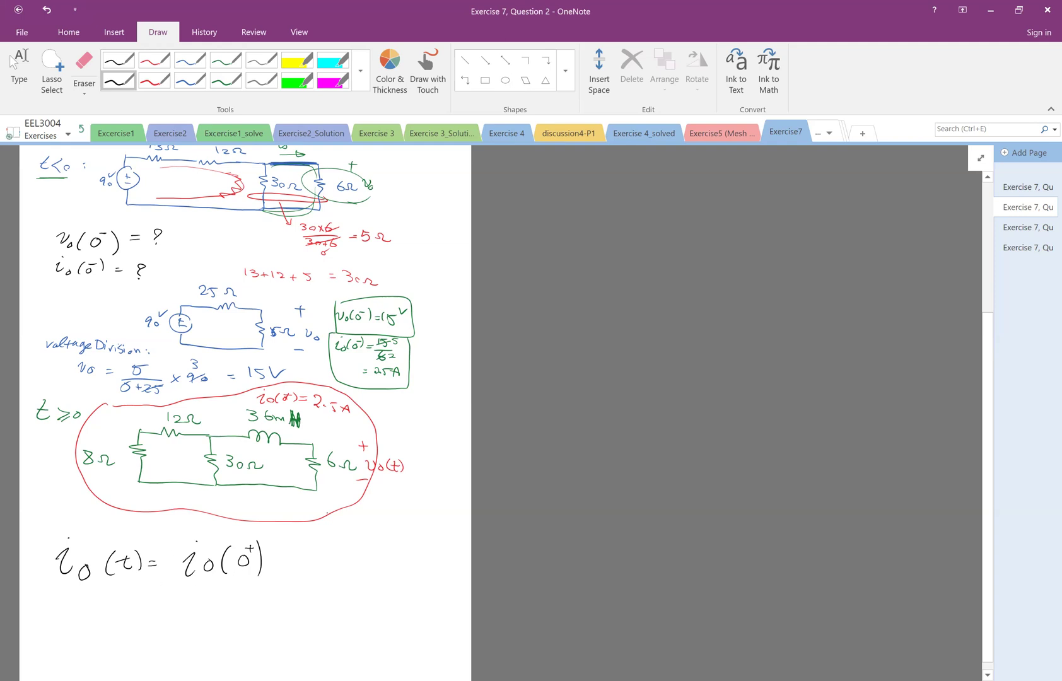
pyautogui.moveTo(285, 558); pyautogui.dragTo(301, 567)
pyautogui.moveTo(315, 513); pyautogui.dragTo(315, 530)
pyautogui.moveTo(314, 518)
pyautogui.mouseDown()
pyautogui.moveTo(329, 516)
pyautogui.moveTo(323, 530)
pyautogui.mouseUp()
pyautogui.click(324, 541)
pyautogui.moveTo(311, 532); pyautogui.dragTo(349, 533)
pyautogui.moveTo(333, 535); pyautogui.dragTo(350, 548)
# Write τ = L/Req on a new line.
pyautogui.moveTo(70, 612); pyautogui.dragTo(96, 610)
pyautogui.moveTo(84, 612)
pyautogui.mouseDown()
pyautogui.moveTo(93, 632)
pyautogui.moveTo(142, 615)
pyautogui.moveTo(145, 627)
pyautogui.mouseUp()
pyautogui.moveTo(145, 625)
pyautogui.mouseDown()
pyautogui.moveTo(146, 641)
pyautogui.moveTo(162, 639)
pyautogui.mouseUp()
pyautogui.moveTo(170, 634); pyautogui.dragTo(167, 654)
pyautogui.moveTo(167, 649); pyautogui.dragTo(178, 642)
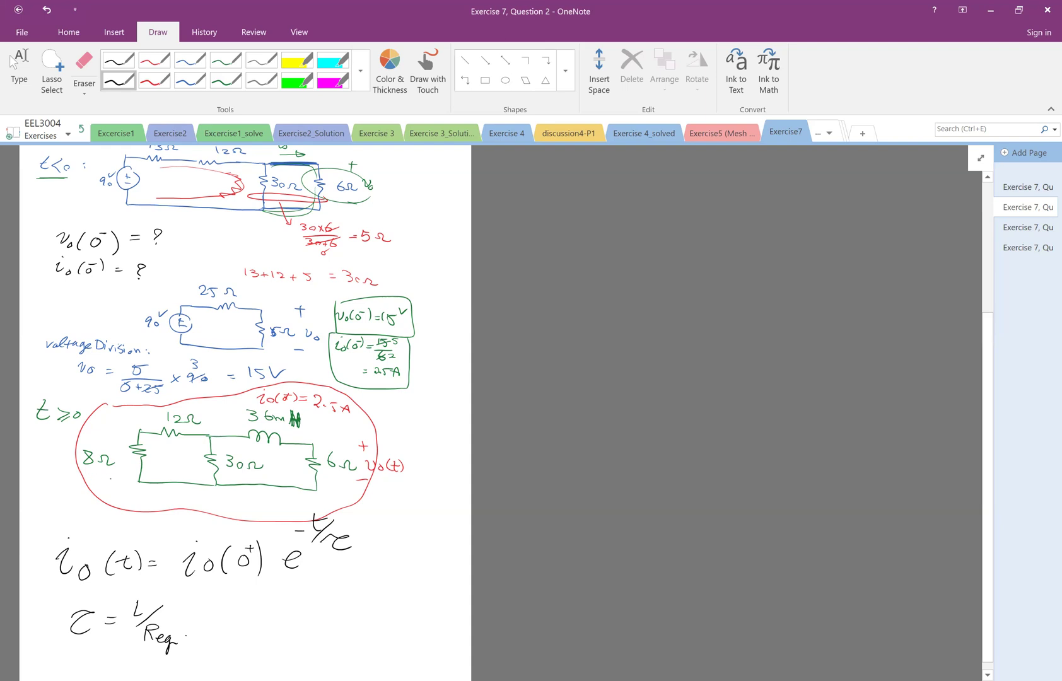
# Write io(∞) = 0 and vo(∞) = 0 beside τ = L/Req, touching up the inductor coil.
pyautogui.scroll(-1, 245, 410)
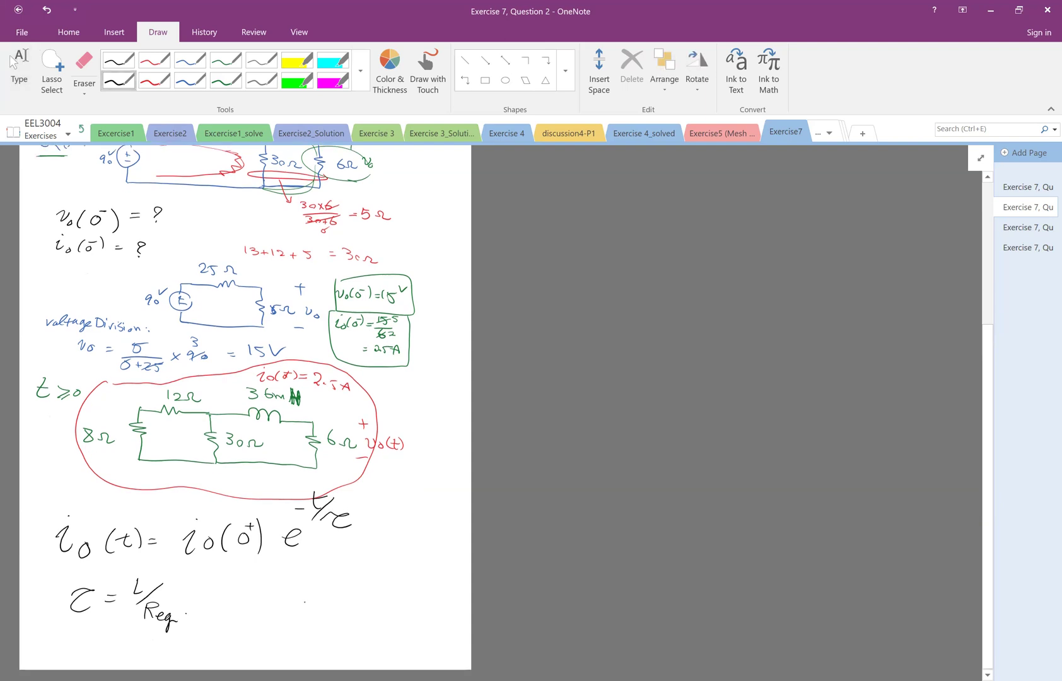
pyautogui.moveTo(288, 605)
pyautogui.mouseDown()
pyautogui.moveTo(295, 618)
pyautogui.moveTo(350, 619)
pyautogui.mouseUp()
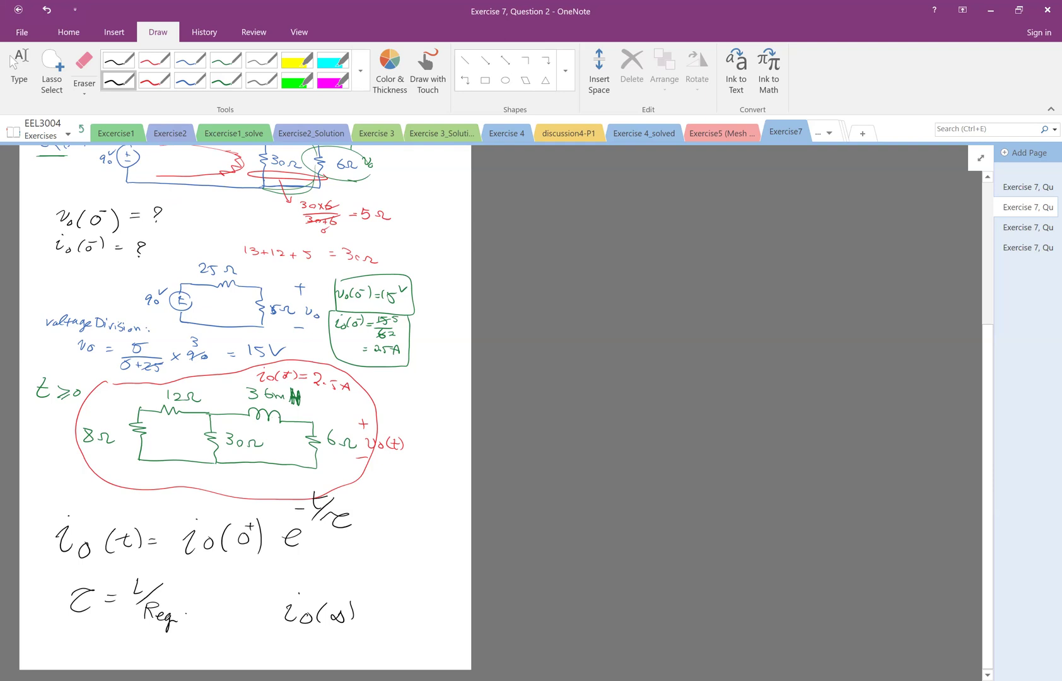
pyautogui.moveTo(253, 414); pyautogui.dragTo(280, 415)
pyautogui.moveTo(364, 613); pyautogui.dragTo(381, 616)
pyautogui.moveTo(397, 609)
pyautogui.mouseDown()
pyautogui.moveTo(389, 616)
pyautogui.moveTo(401, 600)
pyautogui.mouseUp()
pyautogui.moveTo(296, 636)
pyautogui.mouseDown()
pyautogui.moveTo(340, 649)
pyautogui.moveTo(393, 638)
pyautogui.moveTo(386, 643)
pyautogui.mouseUp()
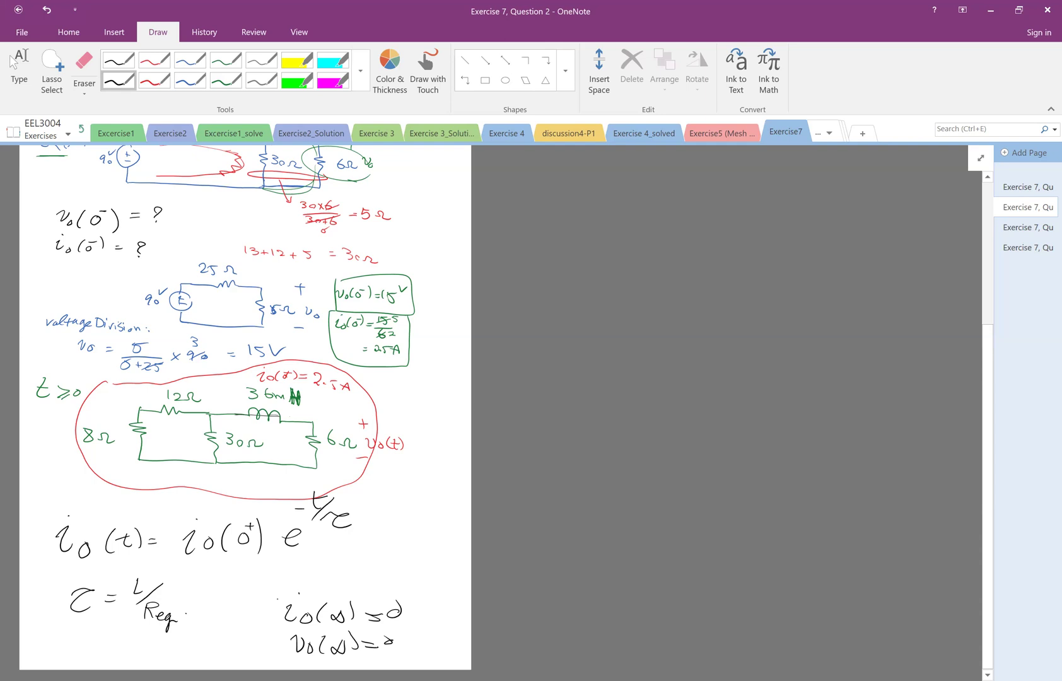
# In red, circle io(0+), write 2.5 above it, and circle the exponent's τ.
pyautogui.click(154, 80)
pyautogui.moveTo(267, 520)
pyautogui.mouseDown()
pyautogui.moveTo(239, 571)
pyautogui.moveTo(271, 529)
pyautogui.mouseUp()
pyautogui.click(169, 509)
pyautogui.moveTo(160, 499); pyautogui.dragTo(181, 514)
pyautogui.moveTo(182, 500); pyautogui.dragTo(192, 500)
pyautogui.moveTo(350, 509); pyautogui.dragTo(334, 523)
# Highlight the τ symbols and Req in yellow.
pyautogui.click(297, 61)
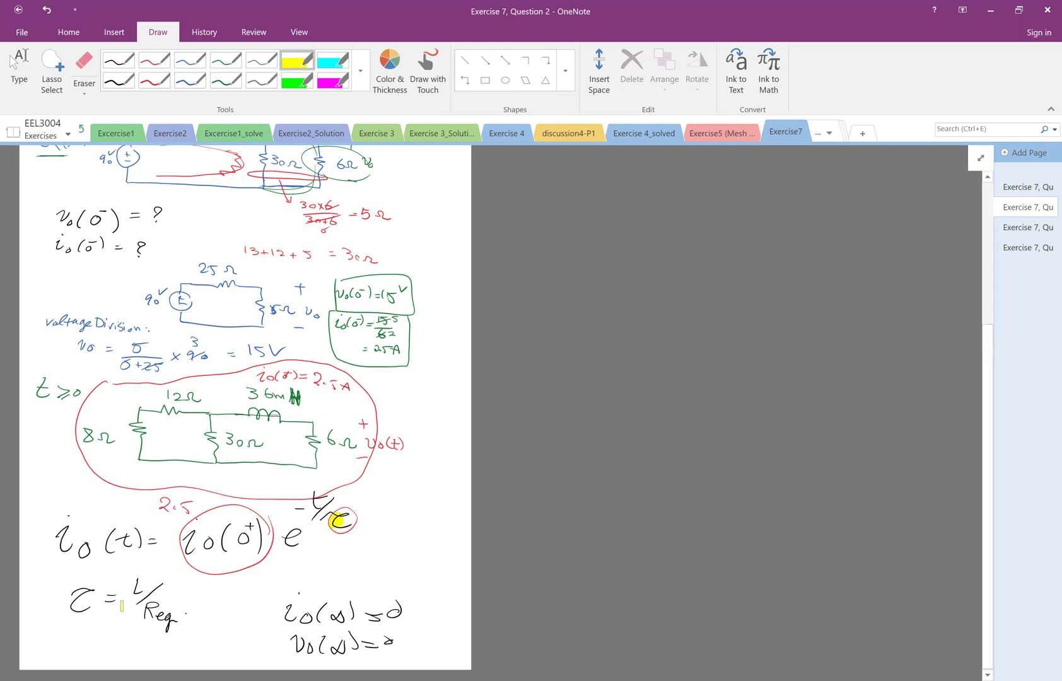
pyautogui.moveTo(87, 610)
pyautogui.mouseDown()
pyautogui.moveTo(74, 598)
pyautogui.moveTo(85, 592)
pyautogui.mouseUp()
pyautogui.moveTo(160, 613); pyautogui.dragTo(154, 621)
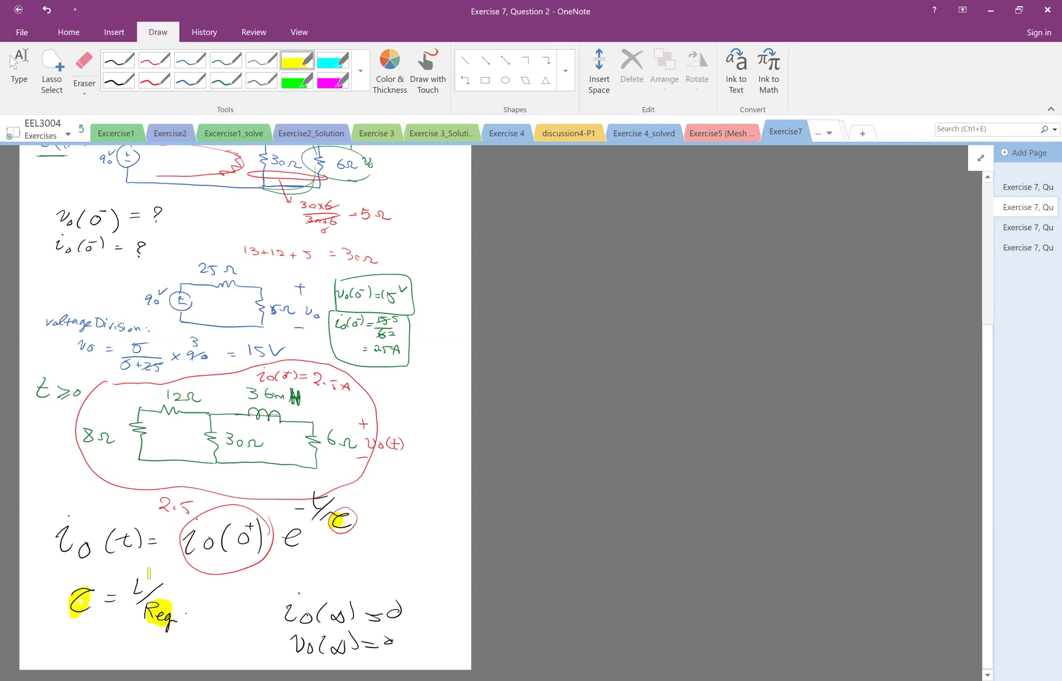
# Label the inductor terminals a and b in blue, then loop 8 Ω and 12 Ω in grey.
pyautogui.click(189, 80)
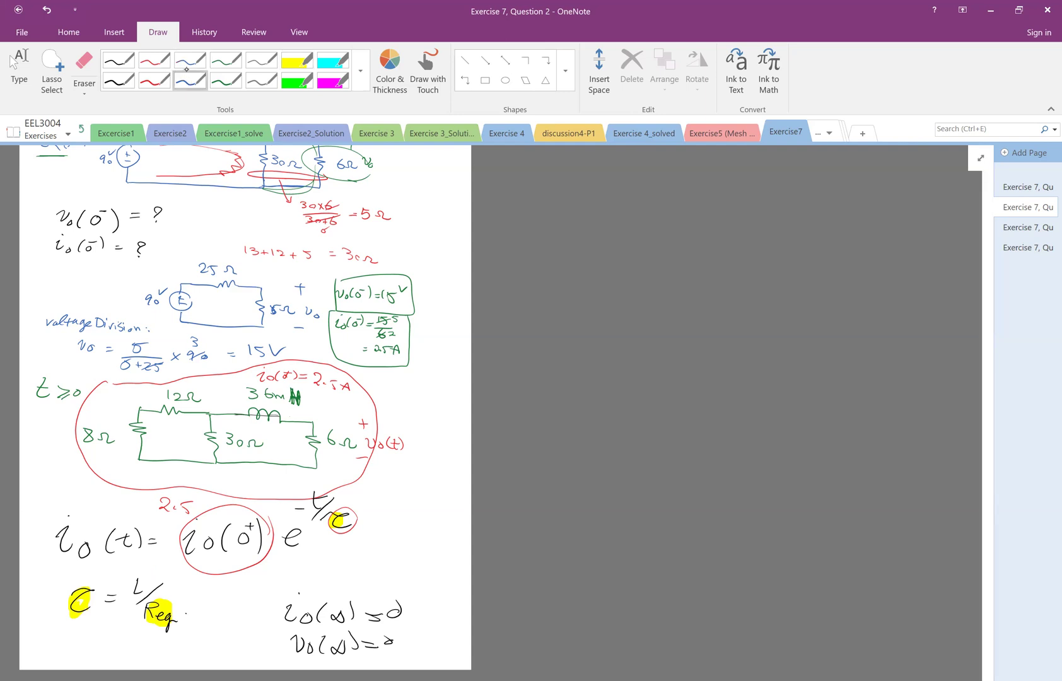
pyautogui.moveTo(231, 413); pyautogui.dragTo(230, 412)
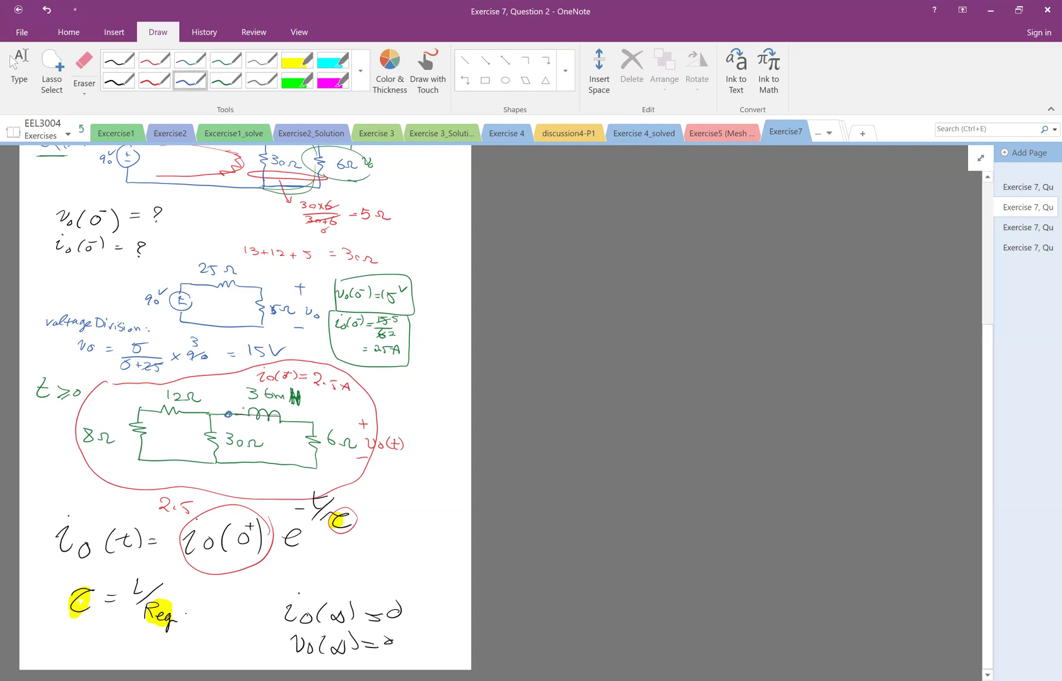
pyautogui.moveTo(298, 418); pyautogui.dragTo(298, 418)
pyautogui.moveTo(228, 404); pyautogui.dragTo(231, 407)
pyautogui.moveTo(303, 402); pyautogui.dragTo(312, 410)
pyautogui.click(261, 80)
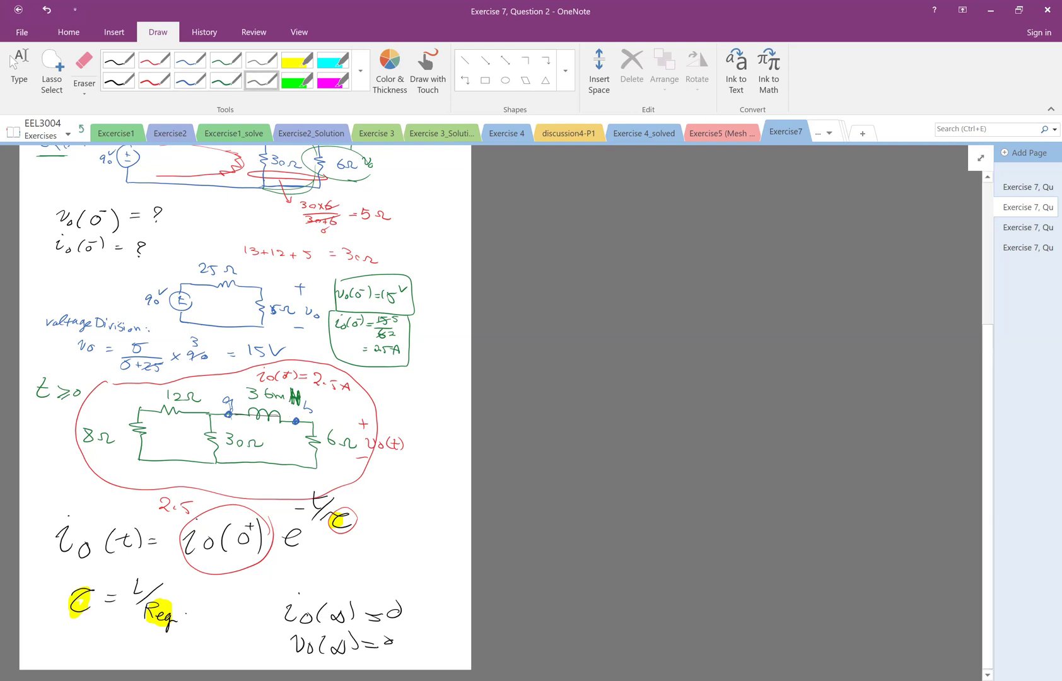
pyautogui.moveTo(183, 420)
pyautogui.mouseDown()
pyautogui.moveTo(212, 414)
pyautogui.moveTo(155, 391)
pyautogui.moveTo(90, 412)
pyautogui.moveTo(133, 455)
pyautogui.moveTo(168, 438)
pyautogui.moveTo(167, 452)
pyautogui.moveTo(193, 445)
pyautogui.mouseUp()
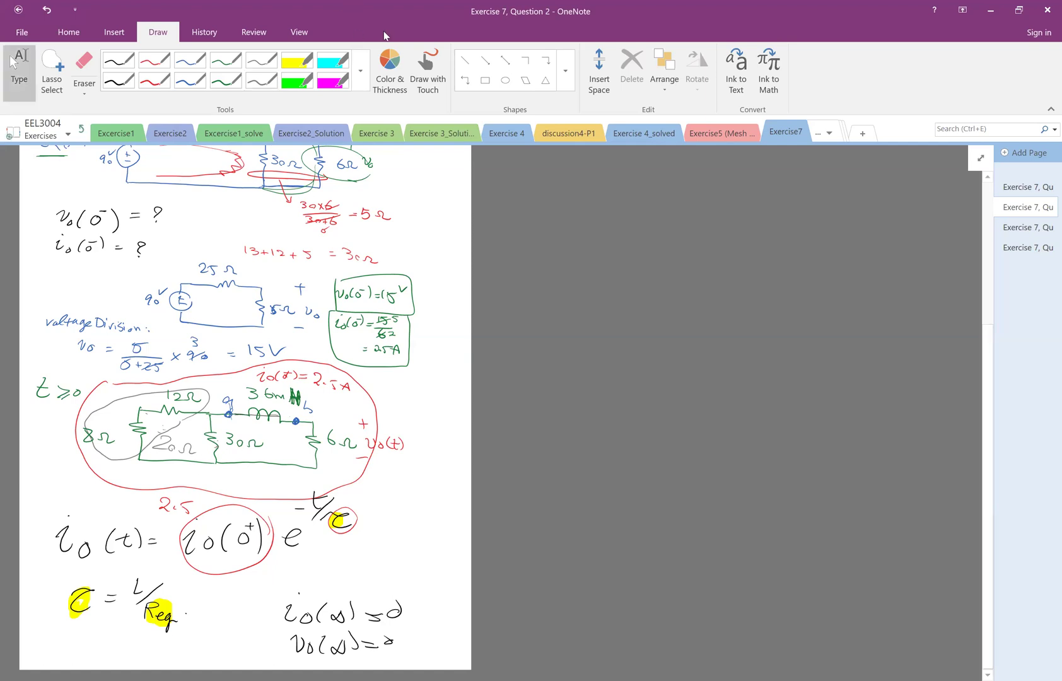
# In blue, mark the inductor terminals and draw the 20 Ω branch of a new sketch.
pyautogui.hotkey('alt', 'r')
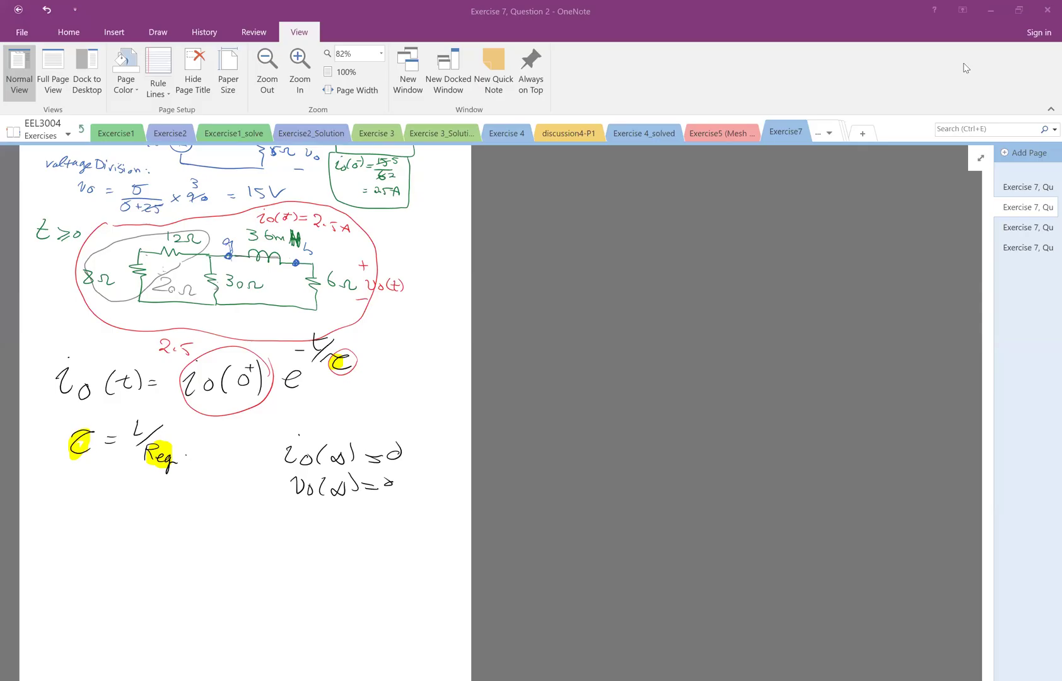
pyautogui.click(149, 29)
pyautogui.click(179, 75)
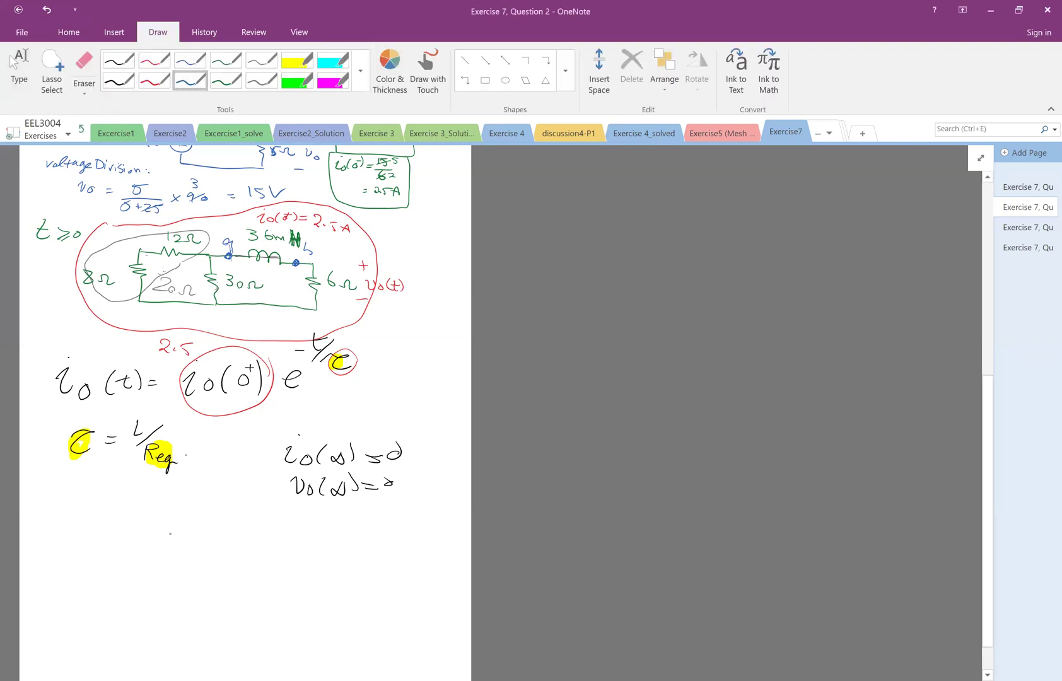
pyautogui.moveTo(168, 532); pyautogui.dragTo(171, 537)
pyautogui.moveTo(236, 538); pyautogui.dragTo(239, 541)
pyautogui.moveTo(168, 537)
pyautogui.mouseDown()
pyautogui.moveTo(157, 589)
pyautogui.moveTo(178, 575)
pyautogui.moveTo(208, 586)
pyautogui.mouseUp()
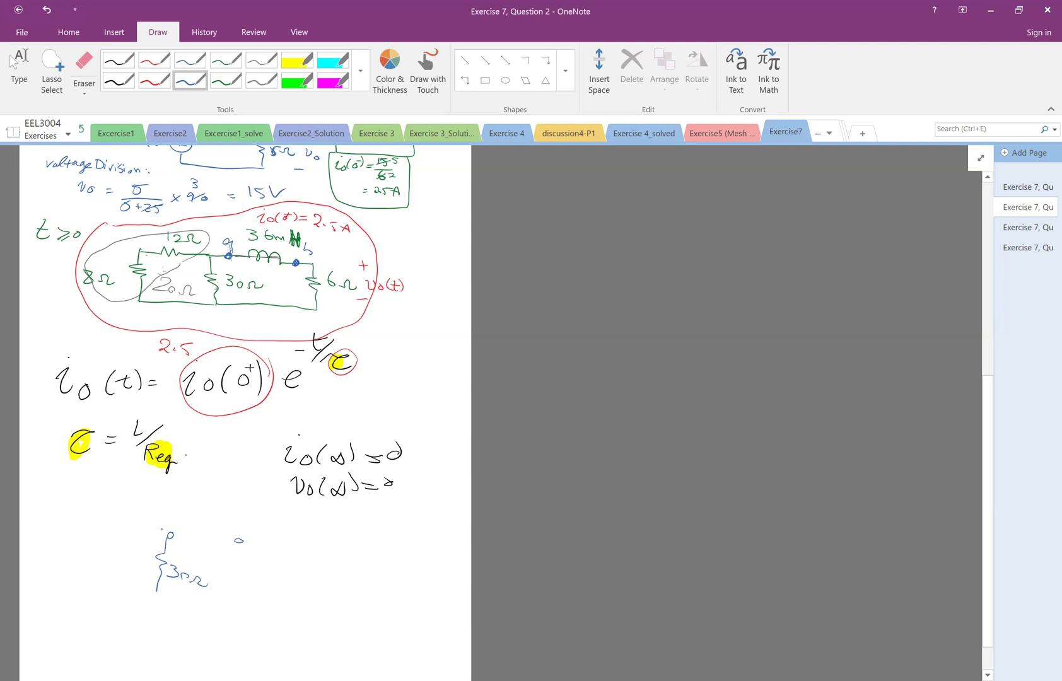
pyautogui.moveTo(169, 533)
pyautogui.mouseDown()
pyautogui.moveTo(128, 538)
pyautogui.moveTo(117, 576)
pyautogui.moveTo(148, 593)
pyautogui.mouseUp()
pyautogui.moveTo(82, 551); pyautogui.dragTo(91, 563)
pyautogui.moveTo(93, 558); pyautogui.dragTo(96, 564)
# Add the 6 Ω branch and the inductor, and group the 20 Ω and 30 Ω resistors.
pyautogui.click(225, 555)
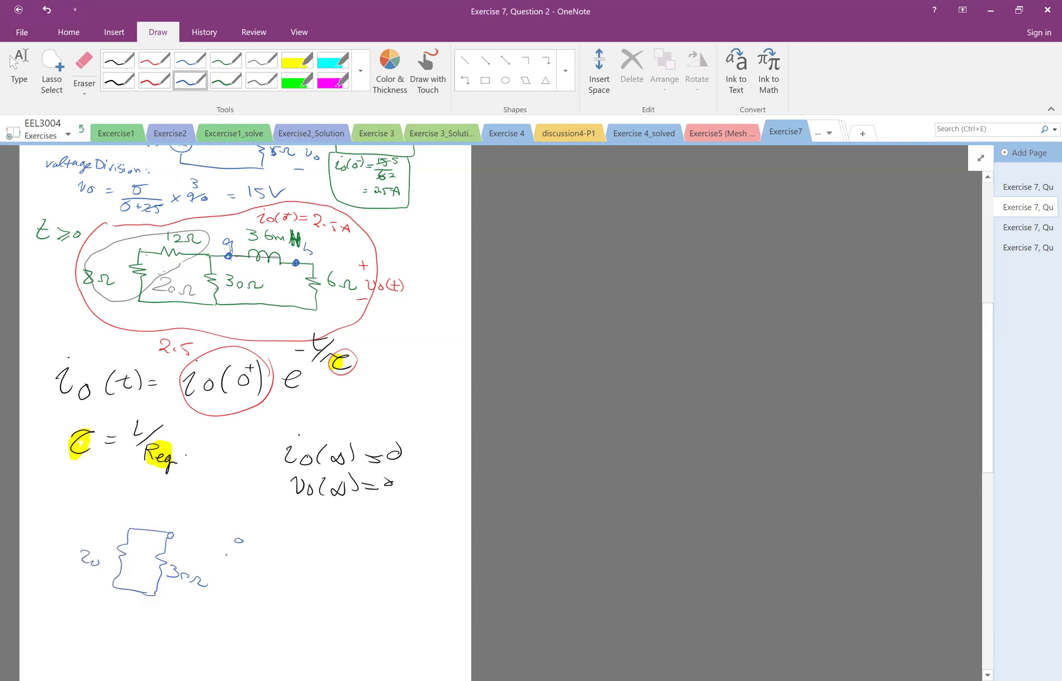
pyautogui.moveTo(242, 541)
pyautogui.mouseDown()
pyautogui.moveTo(258, 552)
pyautogui.moveTo(262, 587)
pyautogui.moveTo(200, 602)
pyautogui.moveTo(155, 597)
pyautogui.mouseUp()
pyautogui.moveTo(281, 565)
pyautogui.mouseDown()
pyautogui.moveTo(276, 577)
pyautogui.moveTo(310, 575)
pyautogui.mouseUp()
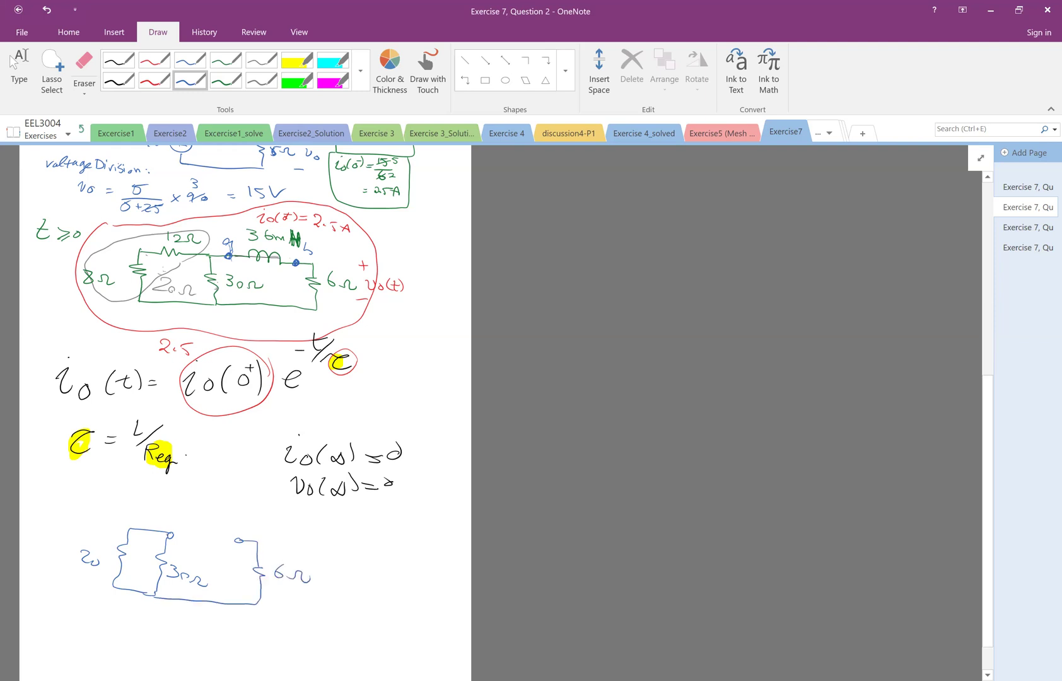
pyautogui.moveTo(165, 536); pyautogui.dragTo(241, 539)
pyautogui.moveTo(95, 550)
pyautogui.mouseDown()
pyautogui.moveTo(146, 537)
pyautogui.moveTo(196, 579)
pyautogui.mouseUp()
# Write 20×30/(20+30) = 600/50 = 12 Ω for the parallel pair.
pyautogui.moveTo(69, 613); pyautogui.dragTo(84, 617)
pyautogui.moveTo(92, 615); pyautogui.dragTo(133, 630)
pyautogui.moveTo(76, 636); pyautogui.dragTo(85, 644)
pyautogui.moveTo(90, 639); pyautogui.dragTo(108, 641)
pyautogui.moveTo(104, 638)
pyautogui.mouseDown()
pyautogui.moveTo(117, 647)
pyautogui.moveTo(161, 620)
pyautogui.moveTo(189, 621)
pyautogui.mouseUp()
pyautogui.click(129, 645)
pyautogui.moveTo(193, 627)
pyautogui.mouseDown()
pyautogui.moveTo(156, 626)
pyautogui.moveTo(166, 644)
pyautogui.moveTo(254, 633)
pyautogui.mouseUp()
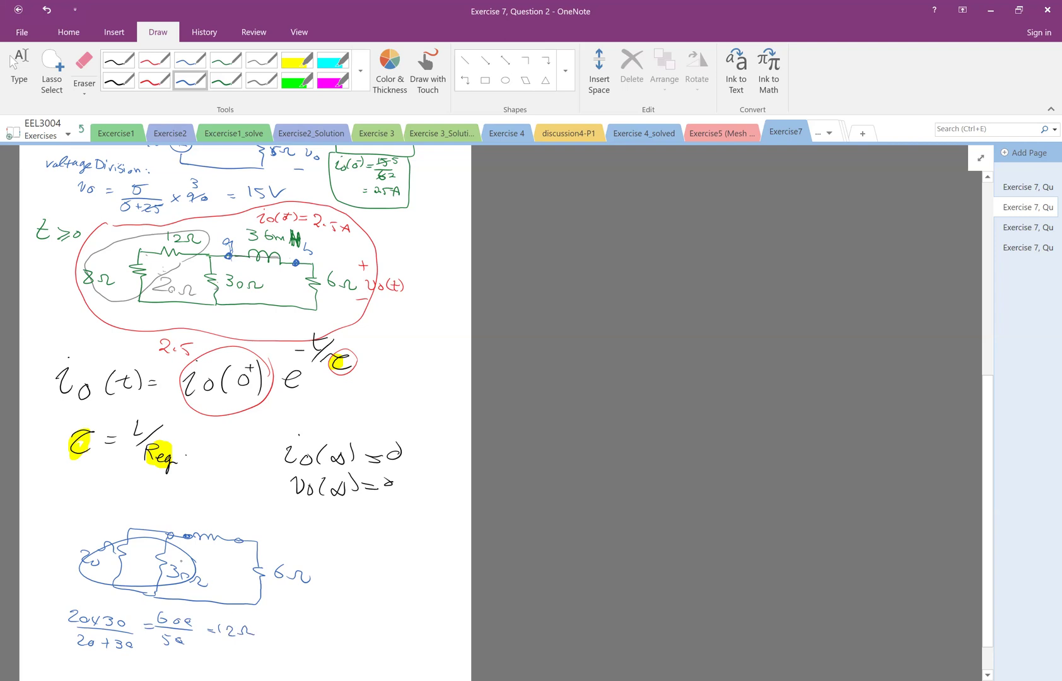
pyautogui.moveTo(172, 522)
pyautogui.mouseDown()
pyautogui.moveTo(148, 613)
pyautogui.moveTo(174, 526)
pyautogui.mouseUp()
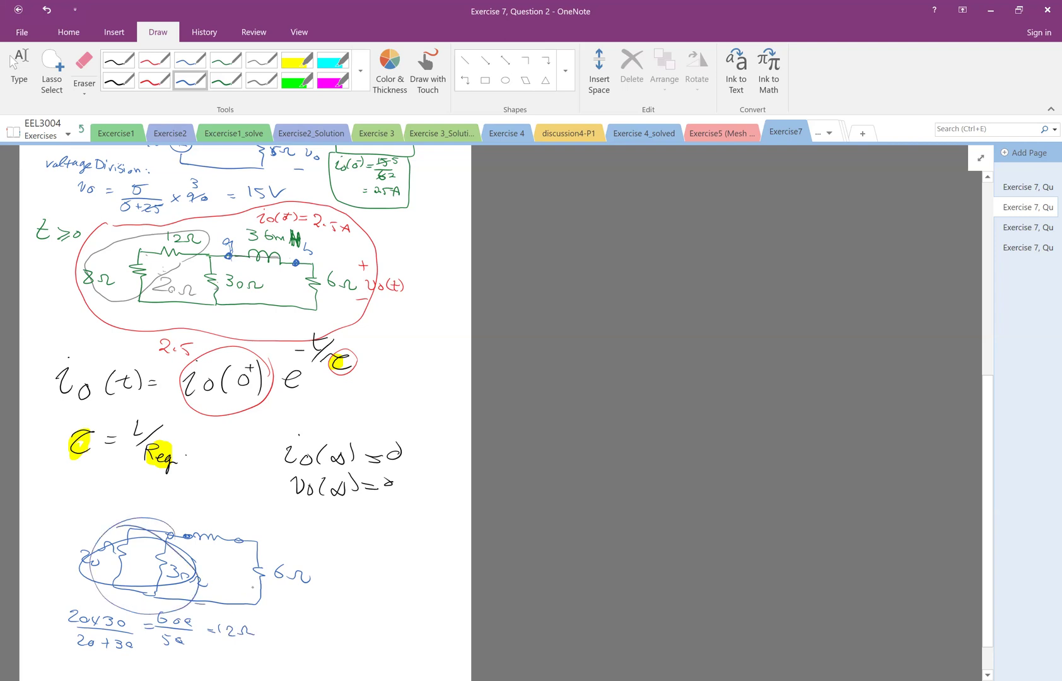
pyautogui.moveTo(234, 602)
pyautogui.mouseDown()
pyautogui.moveTo(261, 563)
pyautogui.moveTo(257, 602)
pyautogui.mouseUp()
# Write Req = 12 + 6 = 18 Ω.
pyautogui.moveTo(328, 605)
pyautogui.mouseDown()
pyautogui.moveTo(356, 625)
pyautogui.moveTo(375, 622)
pyautogui.mouseUp()
pyautogui.moveTo(378, 613); pyautogui.dragTo(391, 623)
pyautogui.moveTo(398, 621); pyautogui.dragTo(431, 616)
pyautogui.moveTo(425, 621); pyautogui.dragTo(431, 621)
pyautogui.moveTo(436, 608)
pyautogui.mouseDown()
pyautogui.moveTo(445, 623)
pyautogui.moveTo(455, 595)
pyautogui.mouseUp()
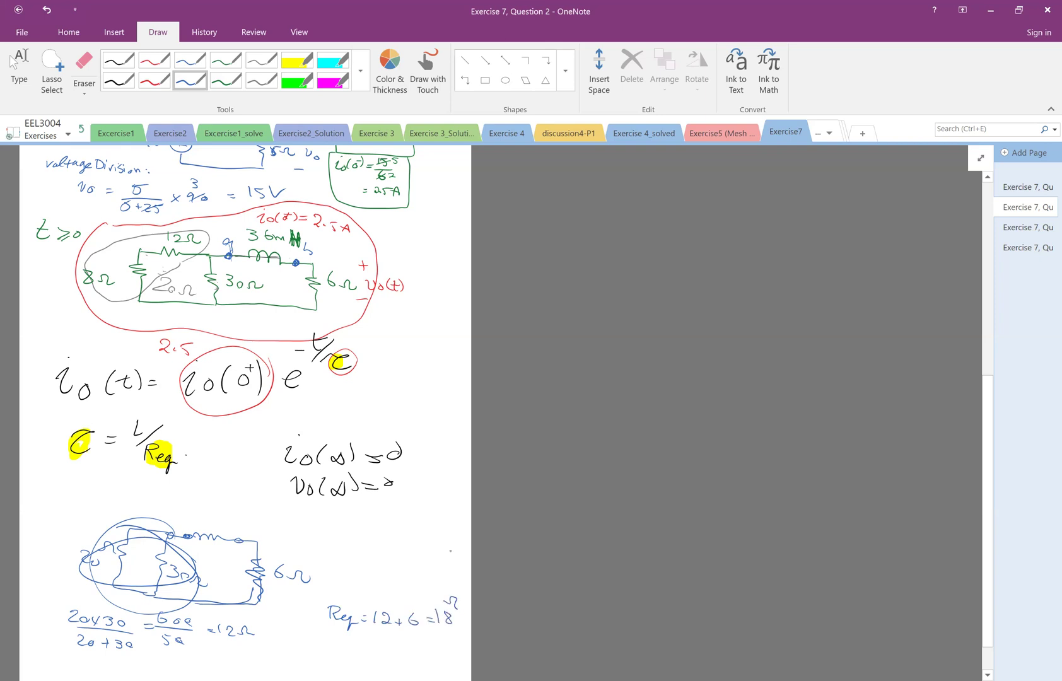
# In red, redraw the parallel pair as a single 12 Ω resistor.
pyautogui.click(155, 80)
pyautogui.moveTo(176, 530)
pyautogui.mouseDown()
pyautogui.moveTo(152, 562)
pyautogui.moveTo(186, 596)
pyautogui.mouseUp()
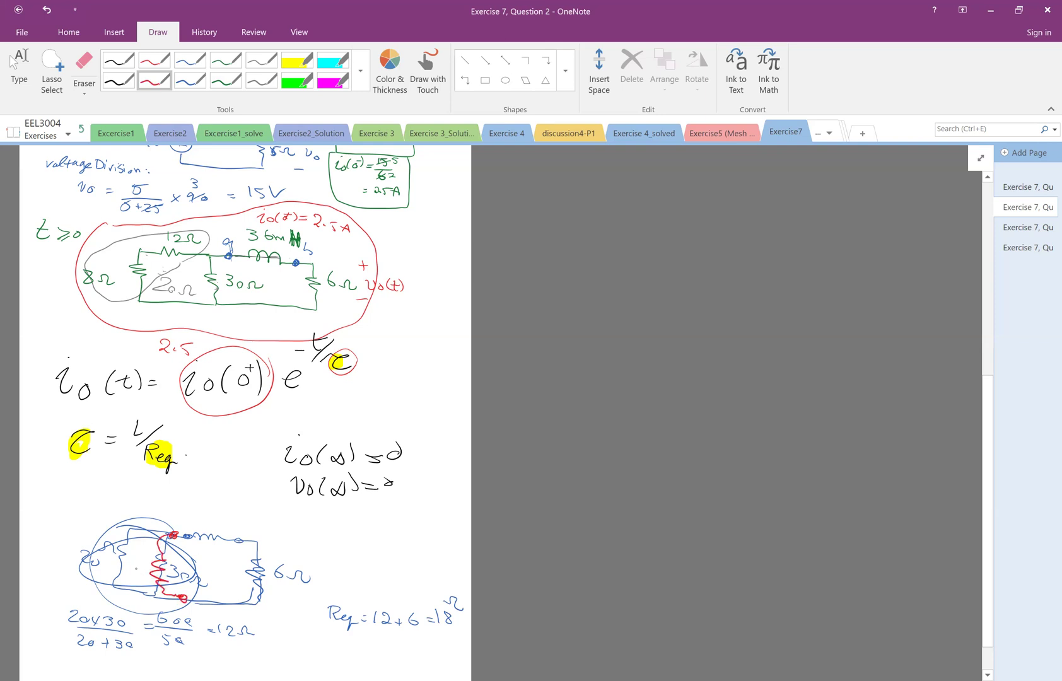
pyautogui.moveTo(129, 566)
pyautogui.mouseDown()
pyautogui.moveTo(128, 582)
pyautogui.moveTo(145, 586)
pyautogui.moveTo(149, 572)
pyautogui.moveTo(194, 603)
pyautogui.moveTo(247, 604)
pyautogui.moveTo(260, 596)
pyautogui.moveTo(243, 536)
pyautogui.moveTo(256, 554)
pyautogui.moveTo(233, 536)
pyautogui.moveTo(191, 530)
pyautogui.moveTo(166, 557)
pyautogui.moveTo(190, 605)
pyautogui.moveTo(247, 536)
pyautogui.moveTo(255, 595)
pyautogui.mouseUp()
pyautogui.click(297, 80)
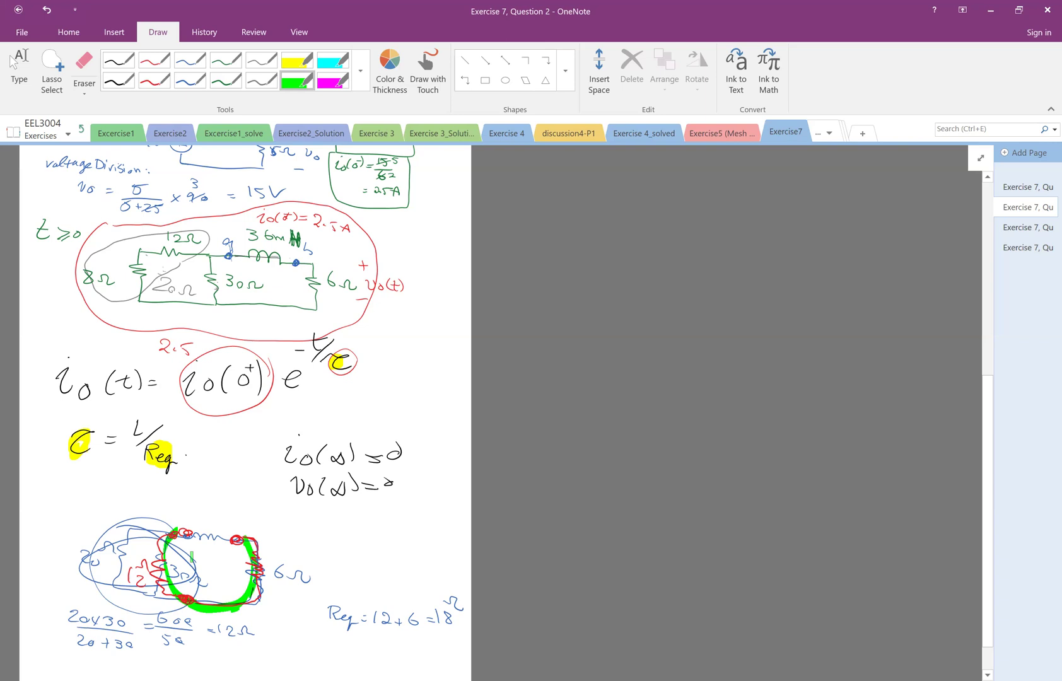
pyautogui.scroll(-1, 217, 582)
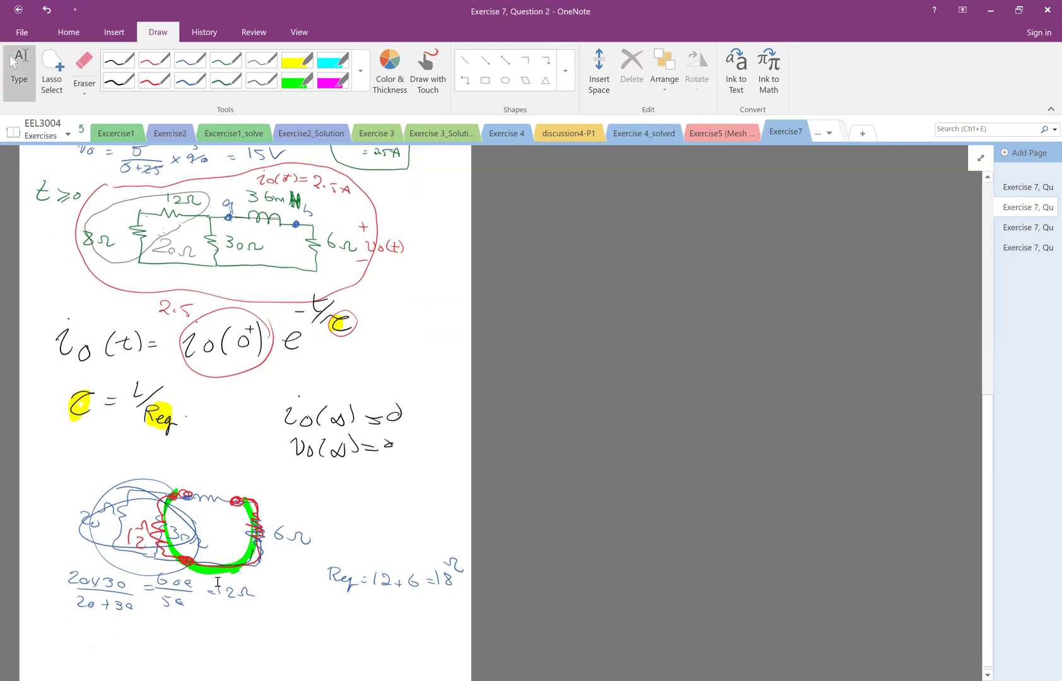
# Circle Req = 18 Ω in black and begin writing τ =.
pyautogui.click(118, 80)
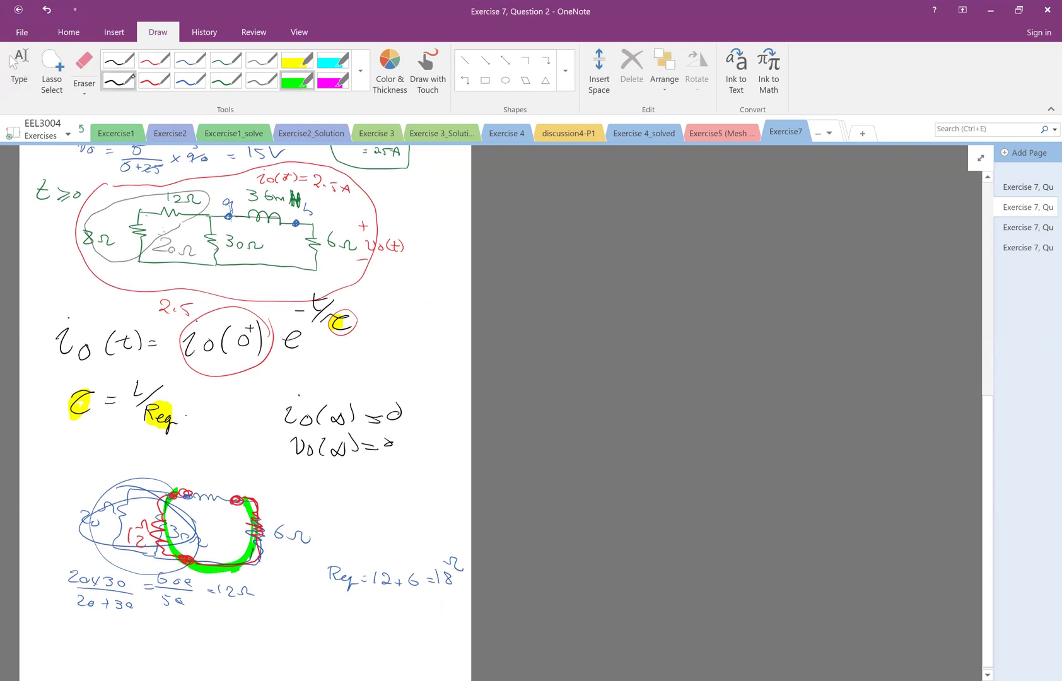
pyautogui.moveTo(367, 549)
pyautogui.mouseDown()
pyautogui.moveTo(399, 607)
pyautogui.moveTo(462, 575)
pyautogui.mouseUp()
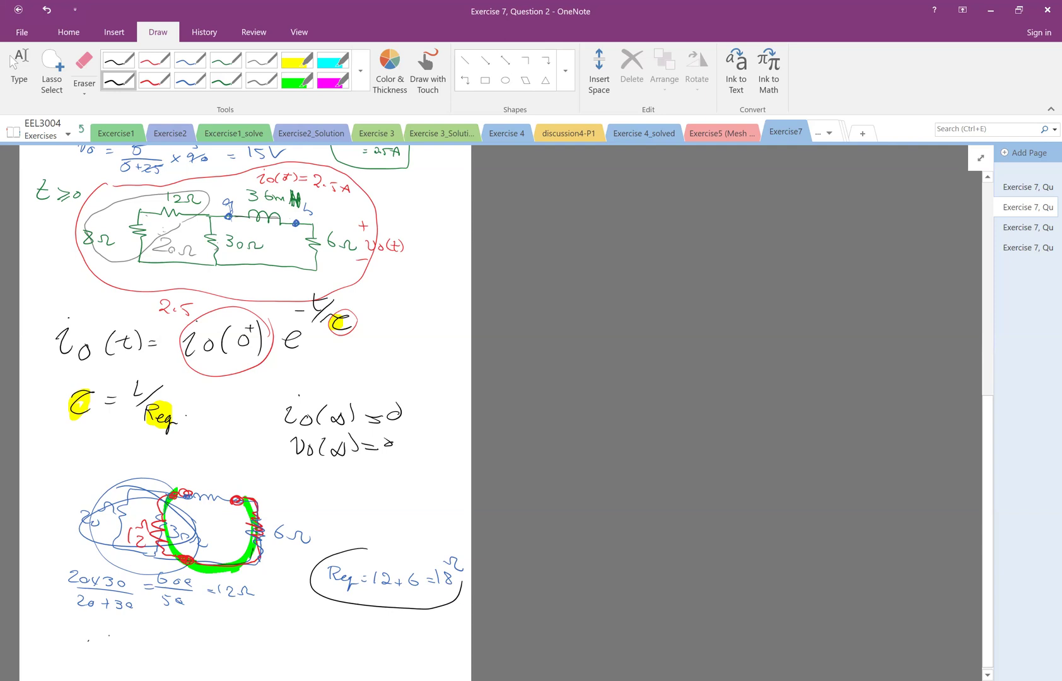
pyautogui.moveTo(88, 638); pyautogui.dragTo(114, 632)
pyautogui.moveTo(102, 635)
pyautogui.mouseDown()
pyautogui.moveTo(114, 647)
pyautogui.moveTo(135, 638)
pyautogui.mouseUp()
pyautogui.moveTo(127, 644); pyautogui.dragTo(135, 644)
pyautogui.hotkey('alt', 'd')
pyautogui.press('t')
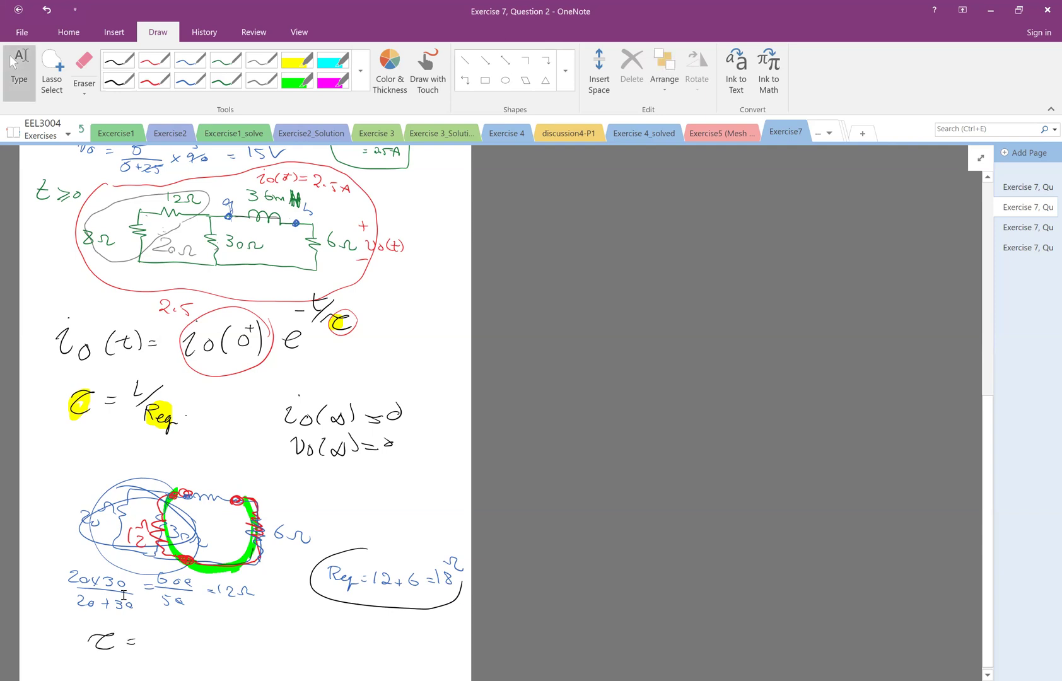
pyautogui.scroll(7, 87, 637)
pyautogui.scroll(-7, 86, 638)
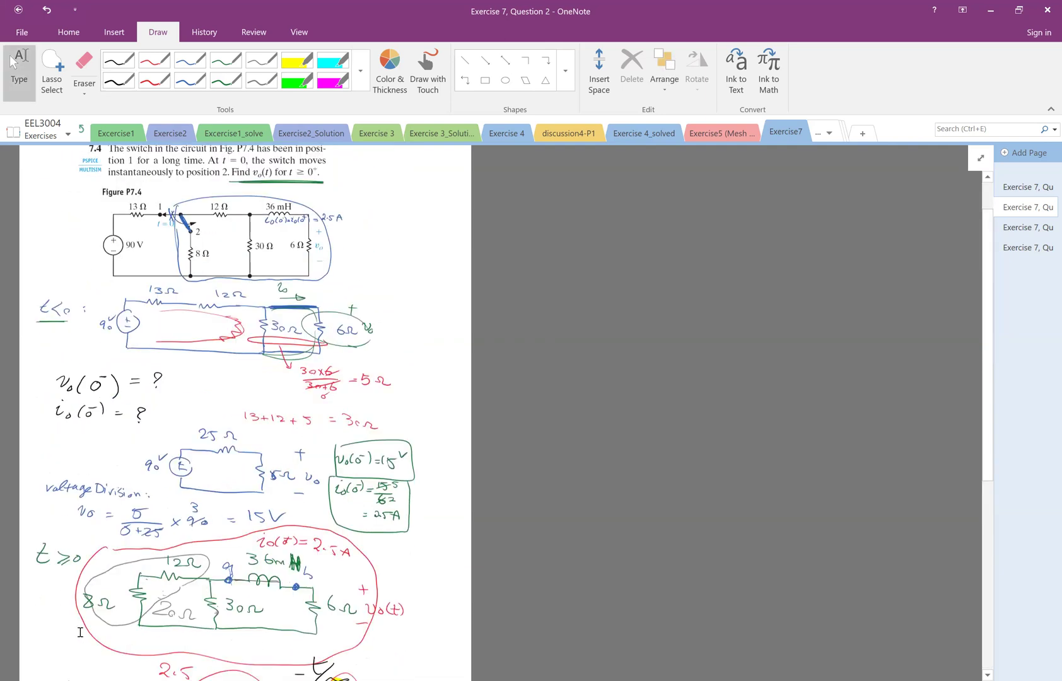
# Write τ = 36 mH / 18 Ω = 2 ms and circle the result.
pyautogui.moveTo(155, 612)
pyautogui.mouseDown()
pyautogui.moveTo(158, 627)
pyautogui.moveTo(215, 616)
pyautogui.mouseUp()
pyautogui.moveTo(213, 609); pyautogui.dragTo(215, 623)
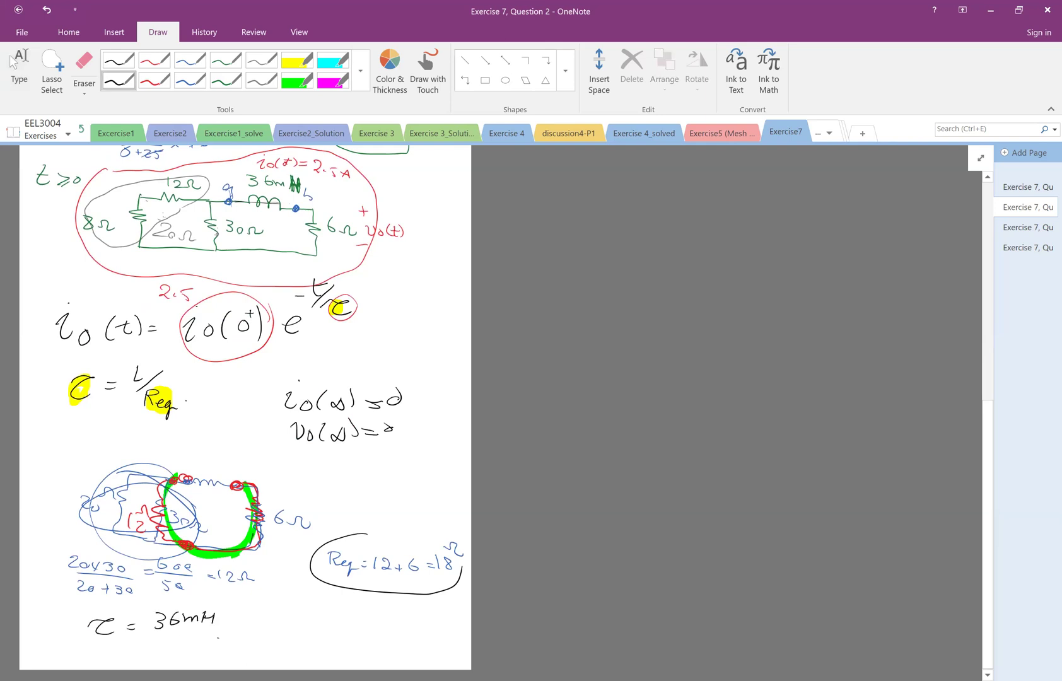
pyautogui.moveTo(150, 636)
pyautogui.mouseDown()
pyautogui.moveTo(219, 634)
pyautogui.moveTo(168, 654)
pyautogui.mouseUp()
pyautogui.moveTo(184, 643)
pyautogui.mouseDown()
pyautogui.moveTo(178, 656)
pyautogui.moveTo(181, 640)
pyautogui.moveTo(206, 655)
pyautogui.mouseUp()
pyautogui.moveTo(153, 610); pyautogui.dragTo(175, 629)
pyautogui.moveTo(173, 636); pyautogui.dragTo(185, 649)
pyautogui.moveTo(145, 606); pyautogui.dragTo(154, 613)
pyautogui.moveTo(274, 624)
pyautogui.mouseDown()
pyautogui.moveTo(287, 638)
pyautogui.moveTo(344, 639)
pyautogui.mouseUp()
pyautogui.click(325, 638)
pyautogui.moveTo(93, 602)
pyautogui.mouseDown()
pyautogui.moveTo(101, 649)
pyautogui.moveTo(95, 642)
pyautogui.moveTo(208, 596)
pyautogui.moveTo(313, 607)
pyautogui.moveTo(366, 630)
pyautogui.moveTo(363, 647)
pyautogui.moveTo(179, 664)
pyautogui.moveTo(112, 653)
pyautogui.mouseUp()
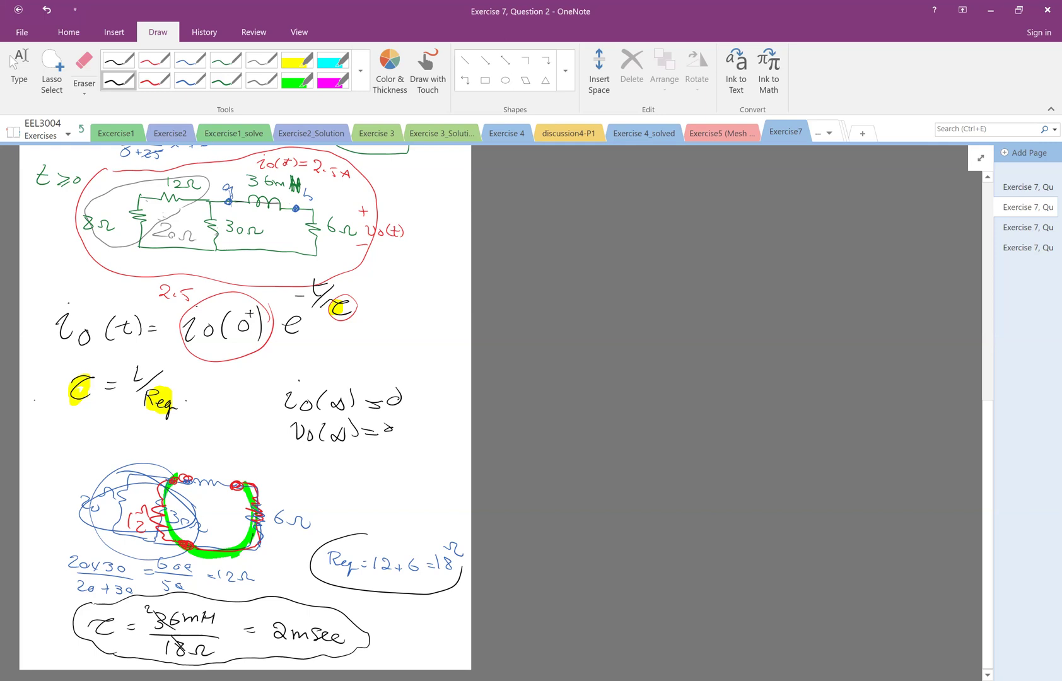
# Note '← 2msec' in green beside the circled τ in the exponent.
pyautogui.click(225, 81)
pyautogui.moveTo(361, 312); pyautogui.dragTo(424, 329)
pyautogui.moveTo(436, 326); pyautogui.dragTo(437, 333)
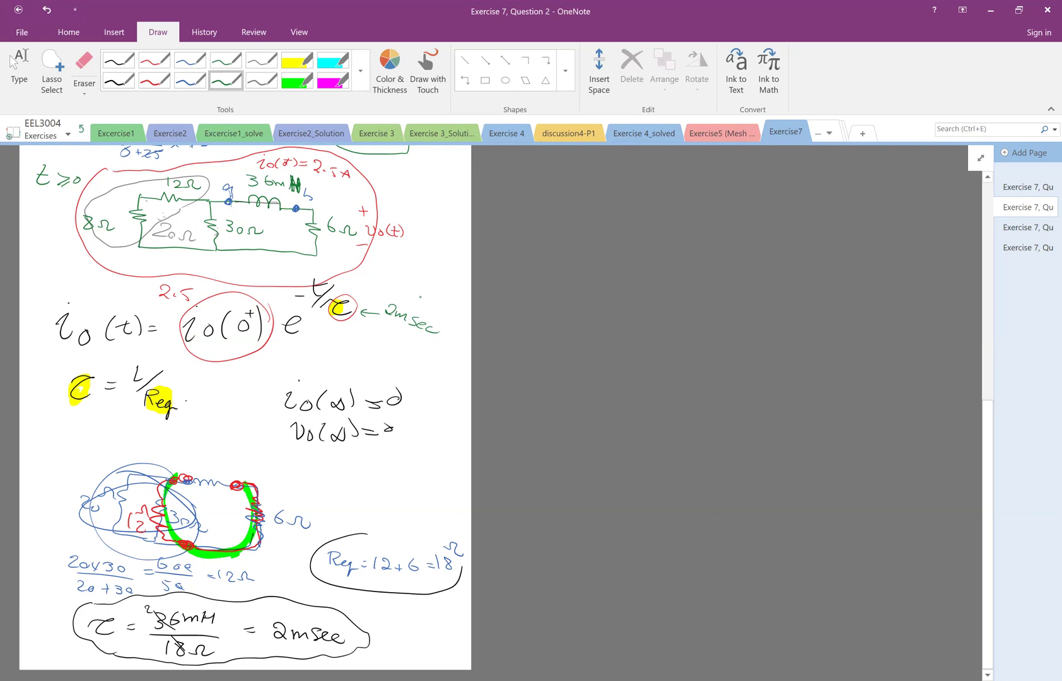
# Lasso the τ = L/Req and io(∞), vo(∞) lines and move them down.
pyautogui.click(52, 70)
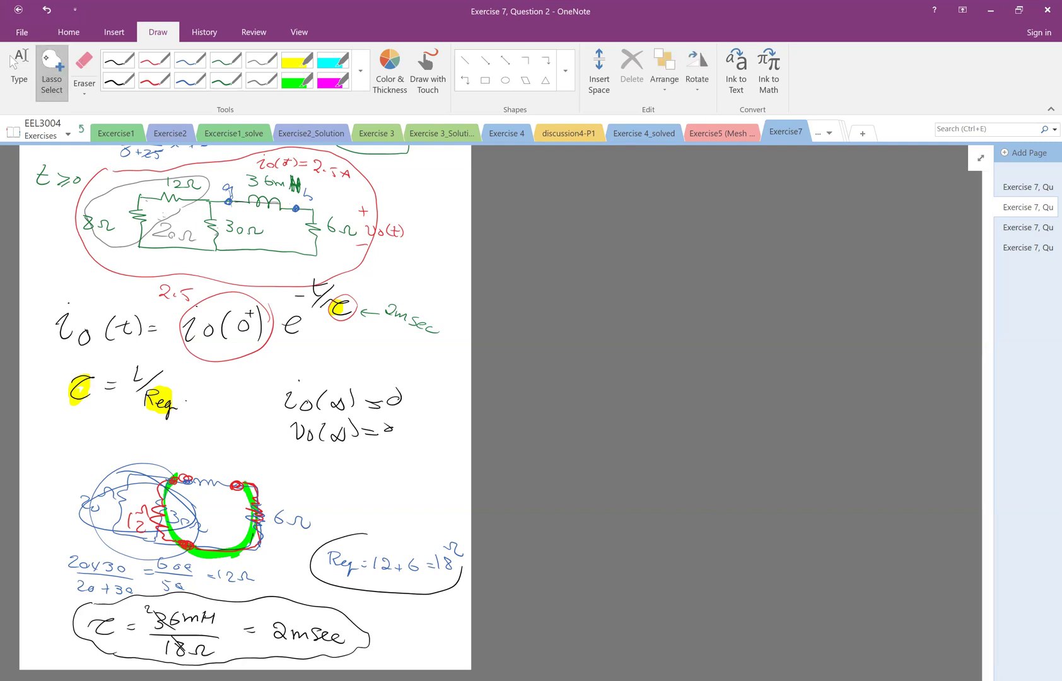
pyautogui.moveTo(60, 364)
pyautogui.mouseDown()
pyautogui.moveTo(278, 378)
pyautogui.moveTo(79, 424)
pyautogui.mouseUp()
pyautogui.moveTo(159, 398)
pyautogui.mouseDown()
pyautogui.moveTo(133, 429)
pyautogui.moveTo(131, 440)
pyautogui.moveTo(145, 438)
pyautogui.mouseUp()
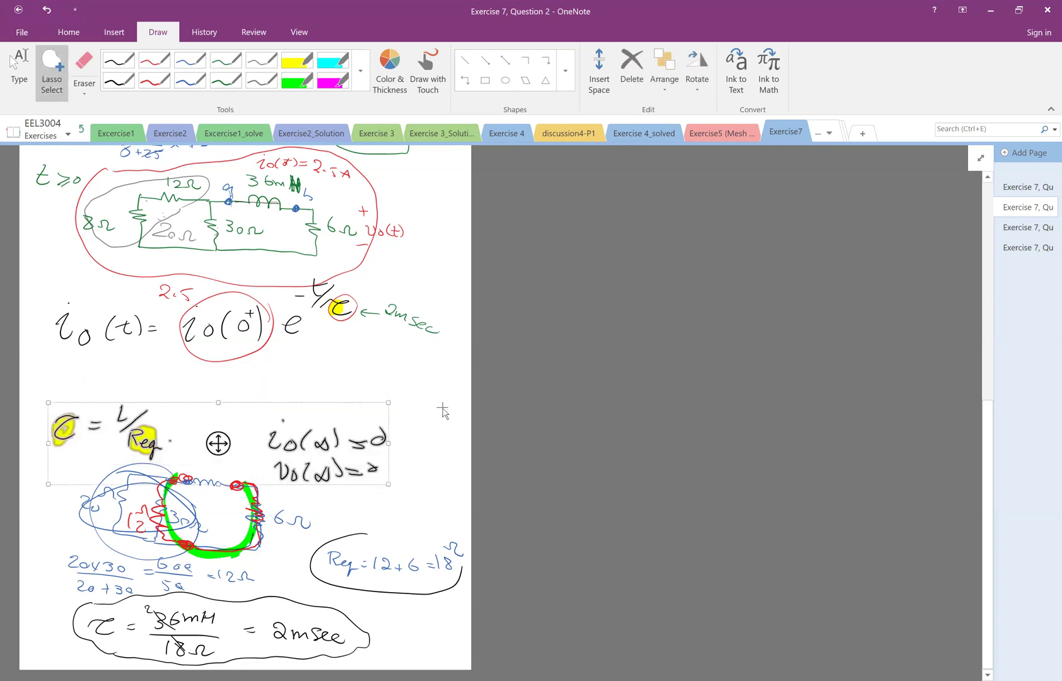
pyautogui.click(481, 383)
# In blue, write io(t) = 2.5e^(−t/2m) in the freed space.
pyautogui.click(190, 80)
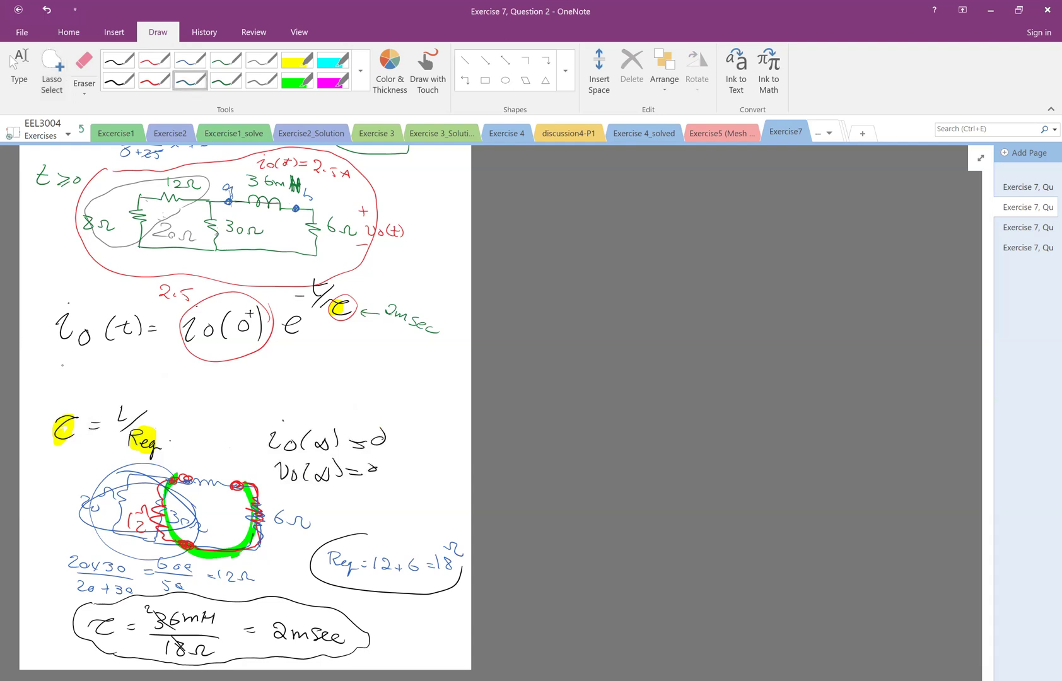
pyautogui.moveTo(65, 371); pyautogui.dragTo(92, 379)
pyautogui.moveTo(104, 368); pyautogui.dragTo(113, 381)
pyautogui.moveTo(124, 375); pyautogui.dragTo(130, 375)
pyautogui.moveTo(123, 378)
pyautogui.mouseDown()
pyautogui.moveTo(203, 380)
pyautogui.moveTo(235, 364)
pyautogui.moveTo(252, 385)
pyautogui.mouseUp()
pyautogui.click(159, 379)
pyautogui.moveTo(257, 384); pyautogui.dragTo(296, 375)
pyautogui.moveTo(289, 381); pyautogui.dragTo(343, 369)
# Continue with = 2.5e^(−500t) and enclose the result in a cloud.
pyautogui.moveTo(350, 376)
pyautogui.mouseDown()
pyautogui.moveTo(360, 371)
pyautogui.moveTo(364, 382)
pyautogui.mouseUp()
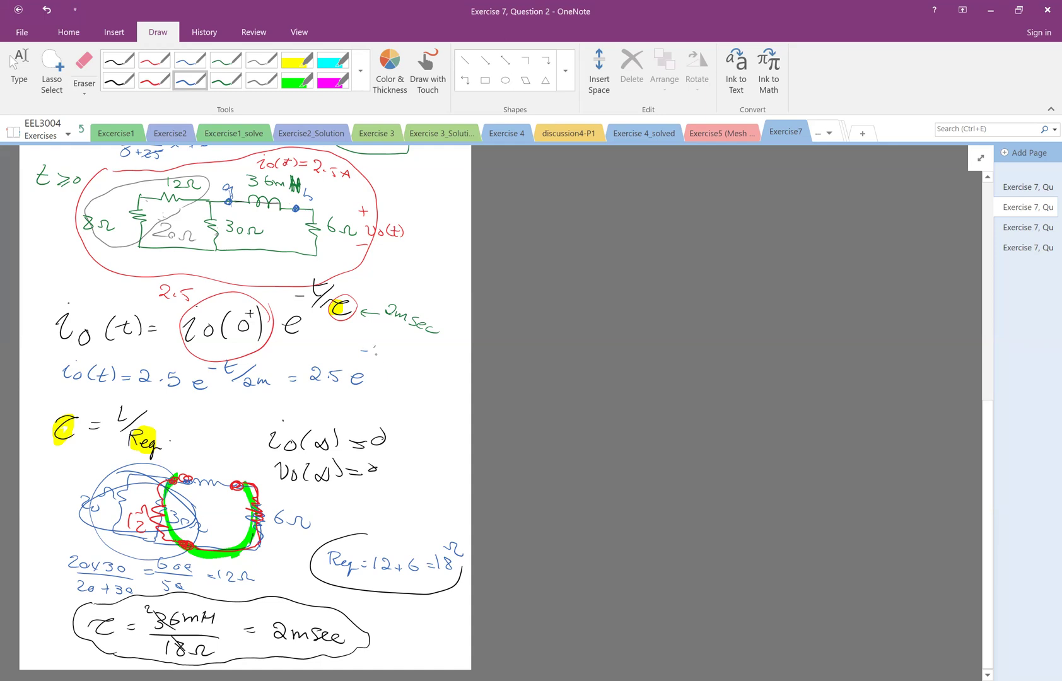
pyautogui.moveTo(382, 346)
pyautogui.mouseDown()
pyautogui.moveTo(373, 355)
pyautogui.moveTo(386, 348)
pyautogui.mouseUp()
pyautogui.moveTo(395, 348); pyautogui.dragTo(405, 356)
pyautogui.moveTo(399, 348)
pyautogui.mouseDown()
pyautogui.moveTo(433, 383)
pyautogui.moveTo(459, 382)
pyautogui.mouseUp()
pyautogui.moveTo(60, 351)
pyautogui.mouseDown()
pyautogui.moveTo(139, 401)
pyautogui.moveTo(374, 404)
pyautogui.moveTo(470, 382)
pyautogui.moveTo(398, 337)
pyautogui.moveTo(60, 355)
pyautogui.mouseUp()
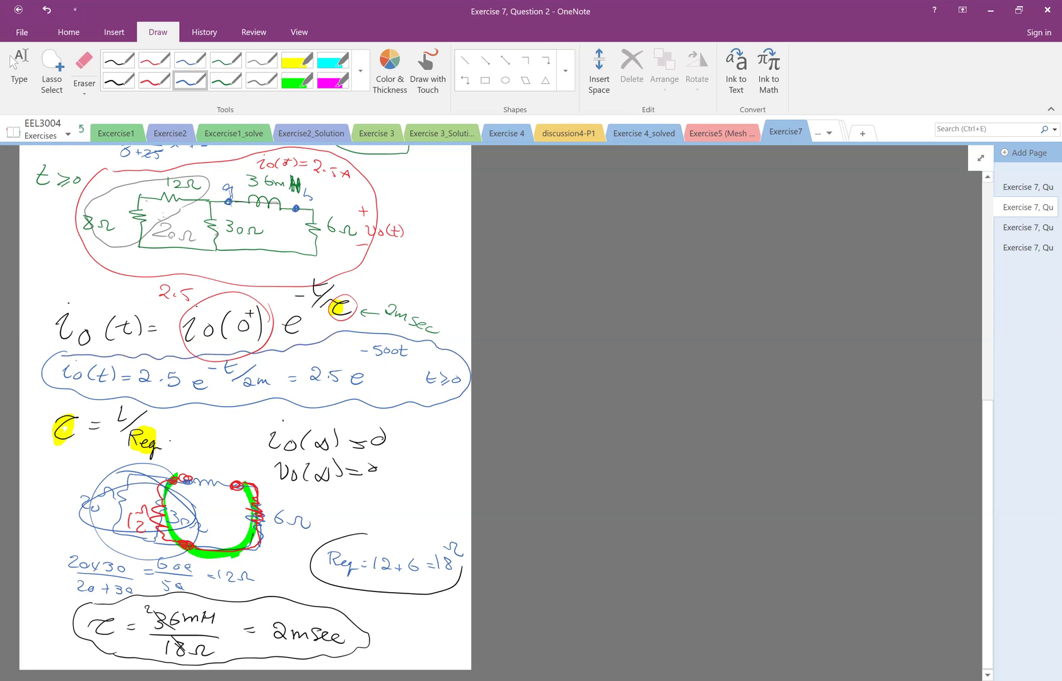
# Mark the io current direction under the inductor with a blue arrow.
pyautogui.click(19, 70)
pyautogui.scroll(-3, 472, 520)
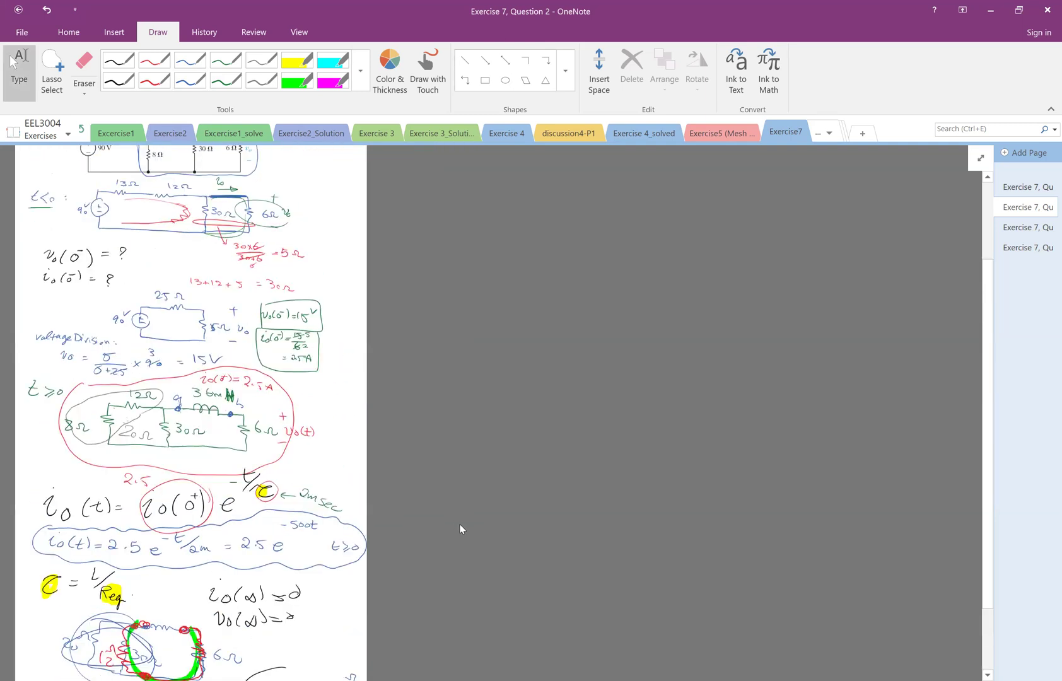
pyautogui.scroll(4, 461, 535)
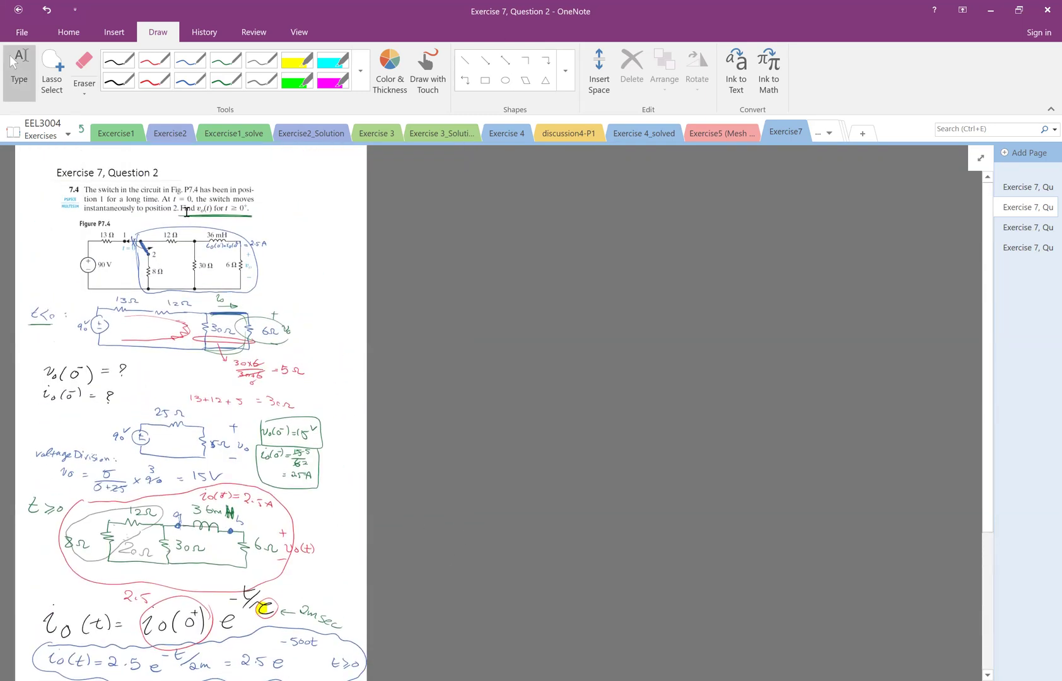
pyautogui.scroll(-4, 153, 439)
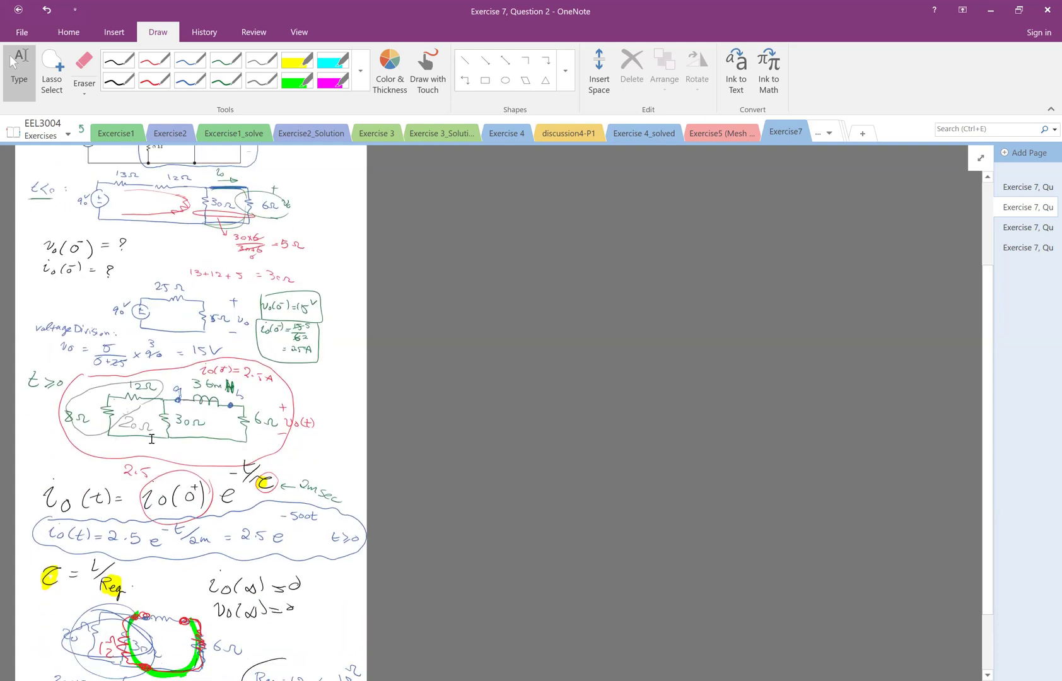
pyautogui.scroll(-1, 151, 438)
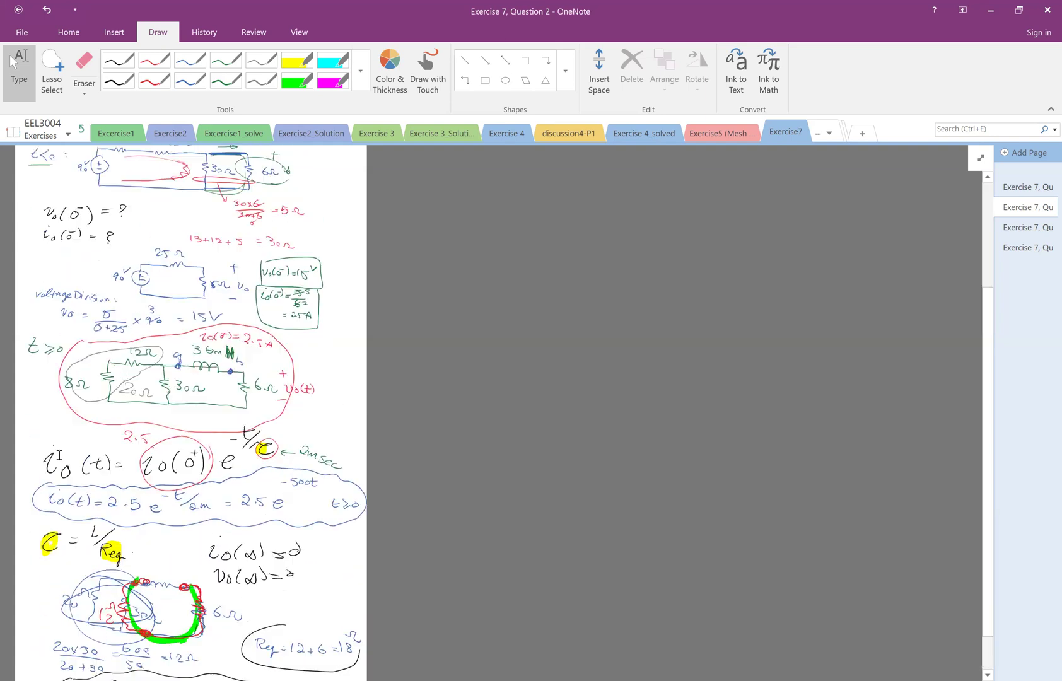
pyautogui.scroll(5, 41, 468)
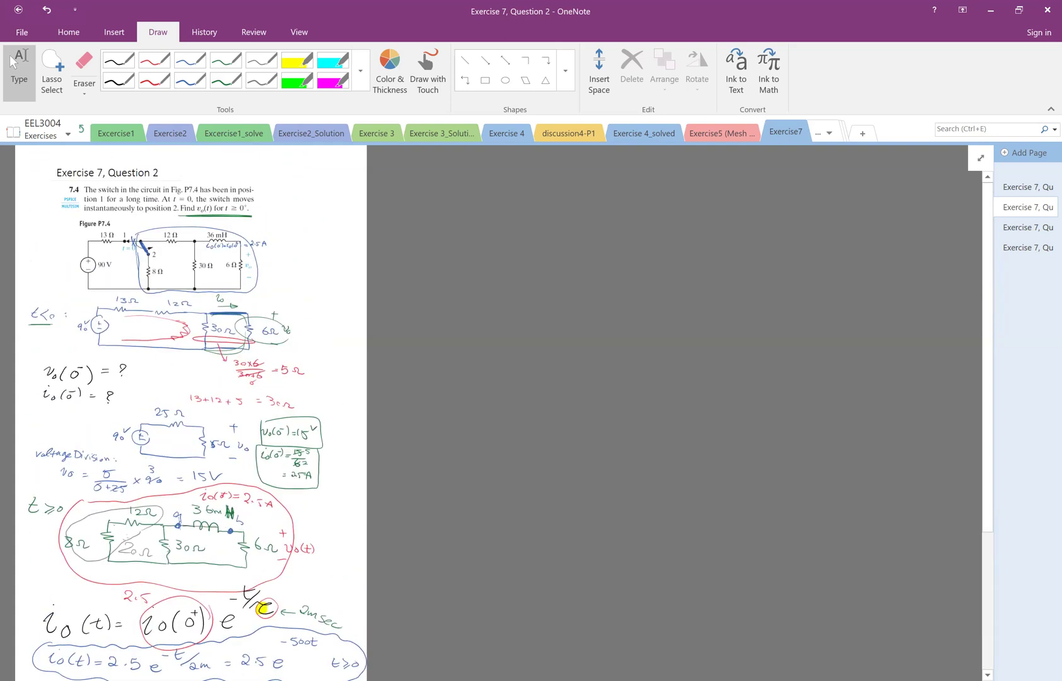
pyautogui.keyDown('ctrl'); pyautogui.scroll(6, 162, 226); pyautogui.keyUp('ctrl')
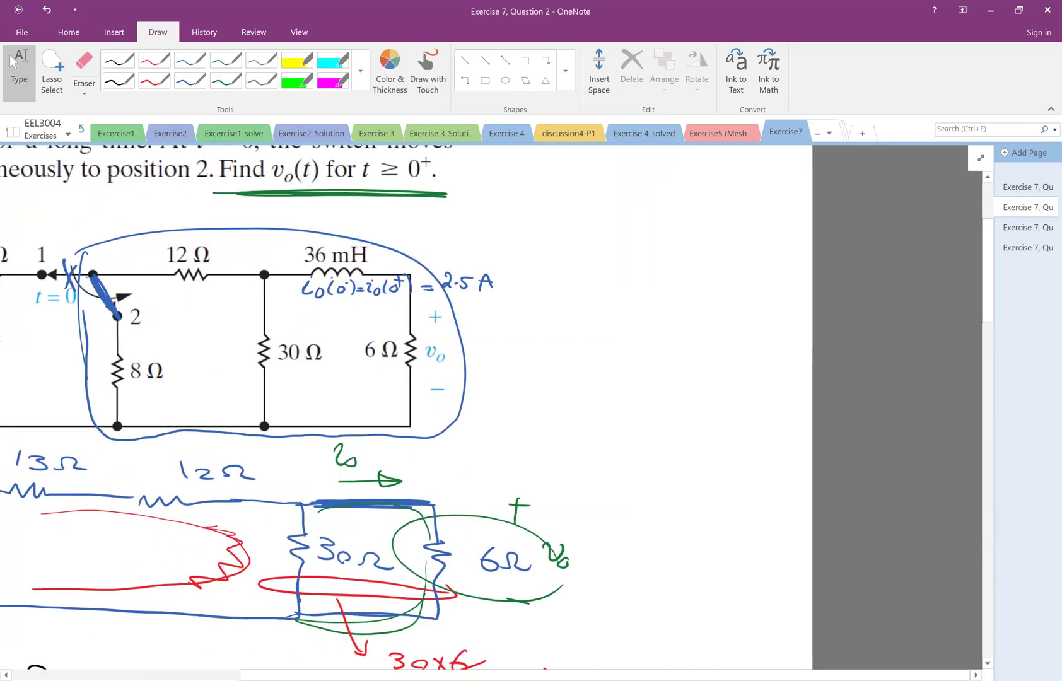
pyautogui.click(190, 80)
pyautogui.moveTo(322, 308)
pyautogui.mouseDown()
pyautogui.moveTo(368, 305)
pyautogui.moveTo(319, 323)
pyautogui.moveTo(329, 322)
pyautogui.mouseUp()
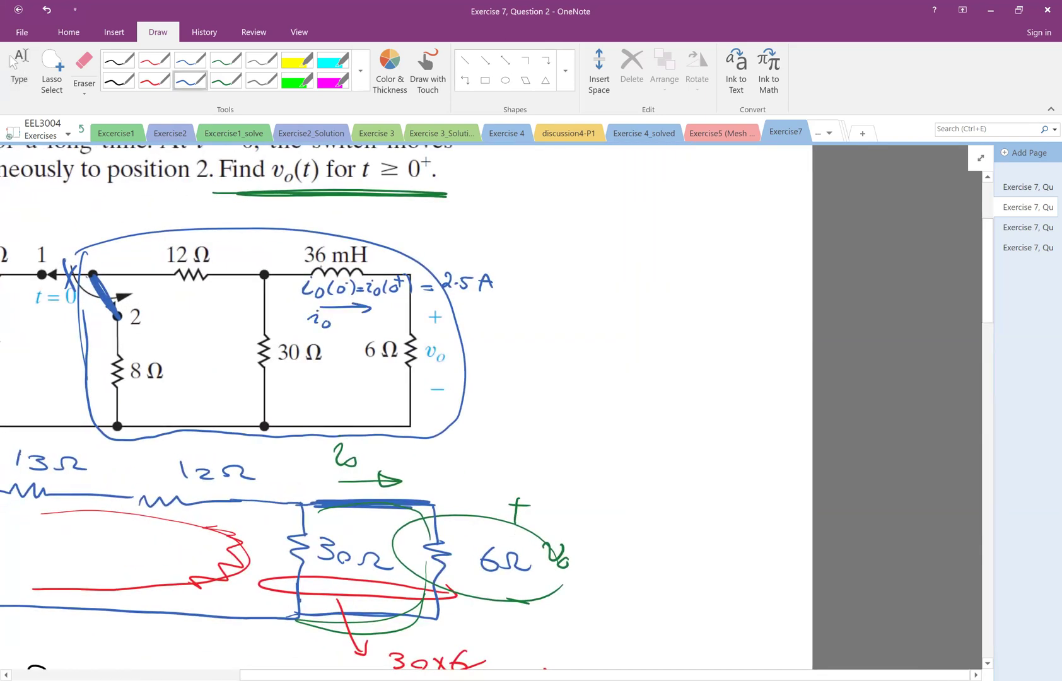
# Write vo(t) = 6io(t), t ≥ 0 in green beside the circuit.
pyautogui.click(226, 80)
pyautogui.moveTo(534, 300)
pyautogui.mouseDown()
pyautogui.moveTo(558, 302)
pyautogui.moveTo(556, 322)
pyautogui.mouseUp()
pyautogui.moveTo(572, 298)
pyautogui.mouseDown()
pyautogui.moveTo(568, 321)
pyautogui.moveTo(578, 322)
pyautogui.mouseUp()
pyautogui.moveTo(571, 308); pyautogui.dragTo(586, 320)
pyautogui.moveTo(597, 315); pyautogui.dragTo(666, 313)
pyautogui.moveTo(688, 292); pyautogui.dragTo(687, 313)
pyautogui.moveTo(691, 296)
pyautogui.mouseDown()
pyautogui.moveTo(693, 318)
pyautogui.moveTo(703, 305)
pyautogui.mouseUp()
pyautogui.moveTo(703, 295)
pyautogui.mouseDown()
pyautogui.moveTo(706, 314)
pyautogui.moveTo(744, 314)
pyautogui.mouseUp()
pyautogui.moveTo(735, 306); pyautogui.dragTo(749, 303)
pyautogui.moveTo(754, 294)
pyautogui.mouseDown()
pyautogui.moveTo(775, 316)
pyautogui.moveTo(792, 308)
pyautogui.mouseUp()
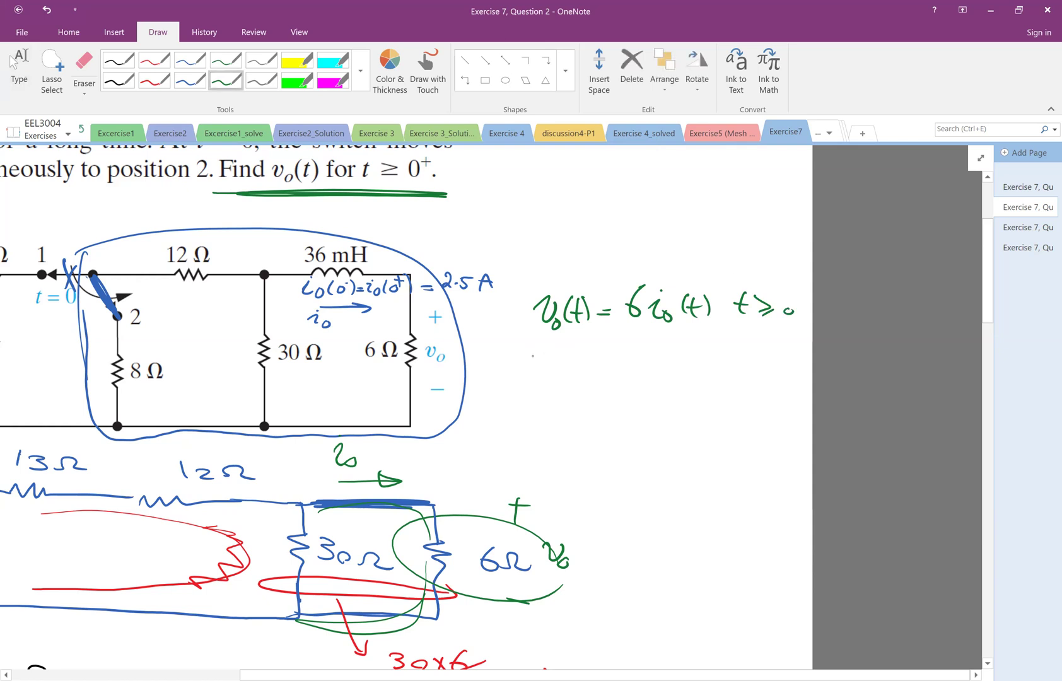
# Underline io(t) and start a second 'vo(t) =' line below it.
pyautogui.moveTo(651, 329); pyautogui.dragTo(706, 325)
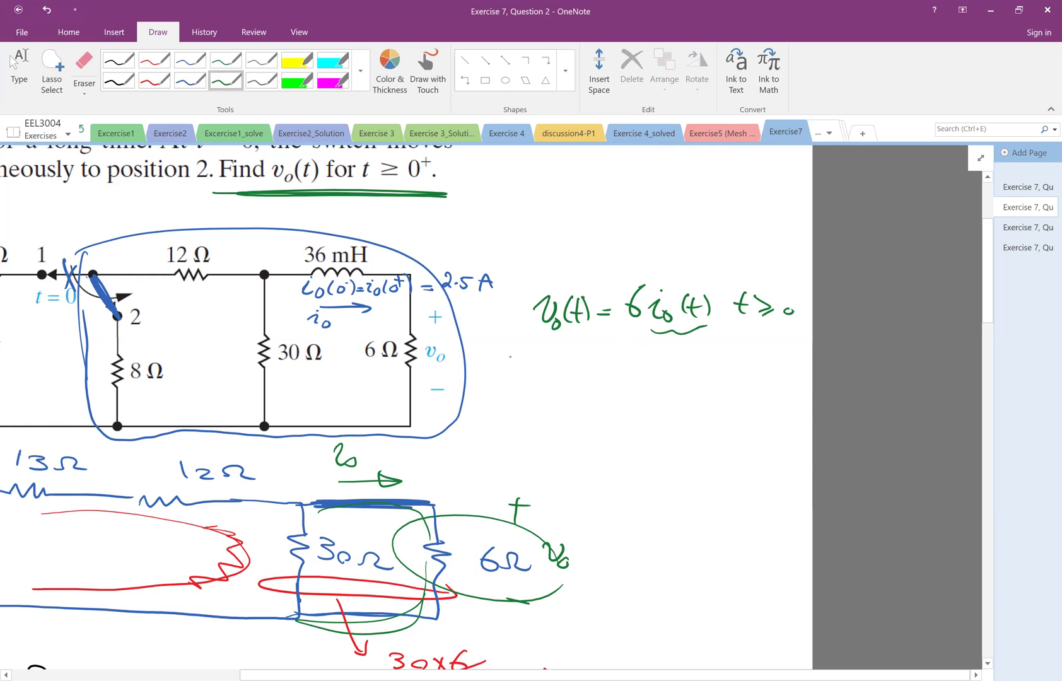
pyautogui.moveTo(494, 357); pyautogui.dragTo(502, 358)
pyautogui.moveTo(504, 366); pyautogui.dragTo(531, 373)
pyautogui.moveTo(524, 364); pyautogui.dragTo(540, 373)
pyautogui.click(19, 67)
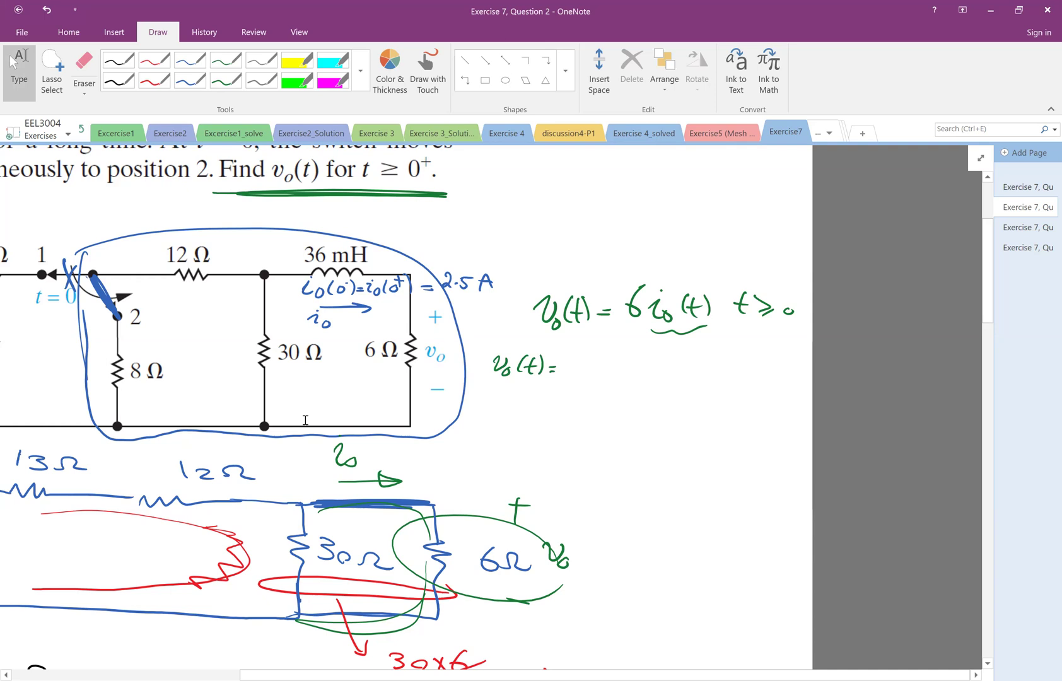
# After checking io(t) lower on the page, write 6·2.5 in green after vo(t) =.
pyautogui.scroll(-15, 305, 419)
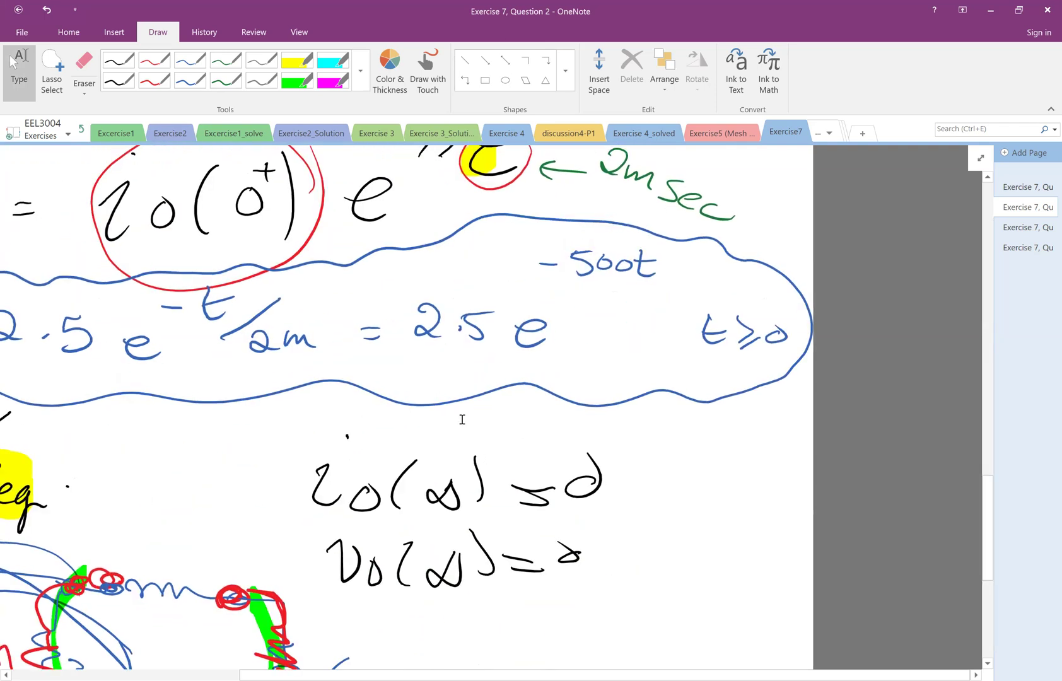
pyautogui.scroll(-2, 460, 356)
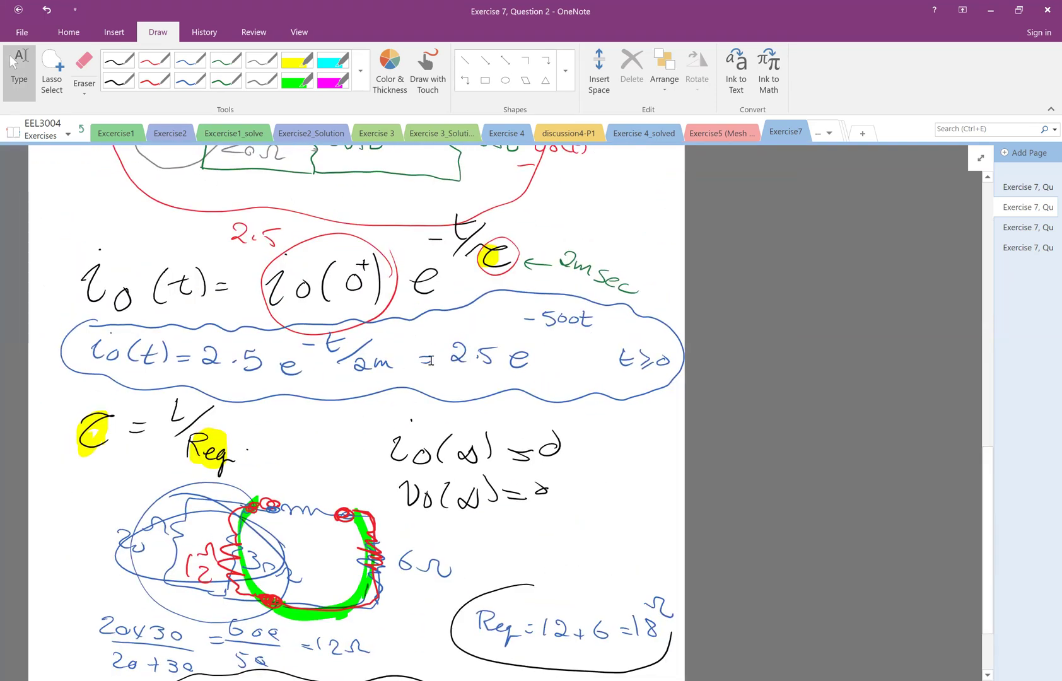
pyautogui.scroll(3, 432, 362)
pyautogui.scroll(10, 431, 362)
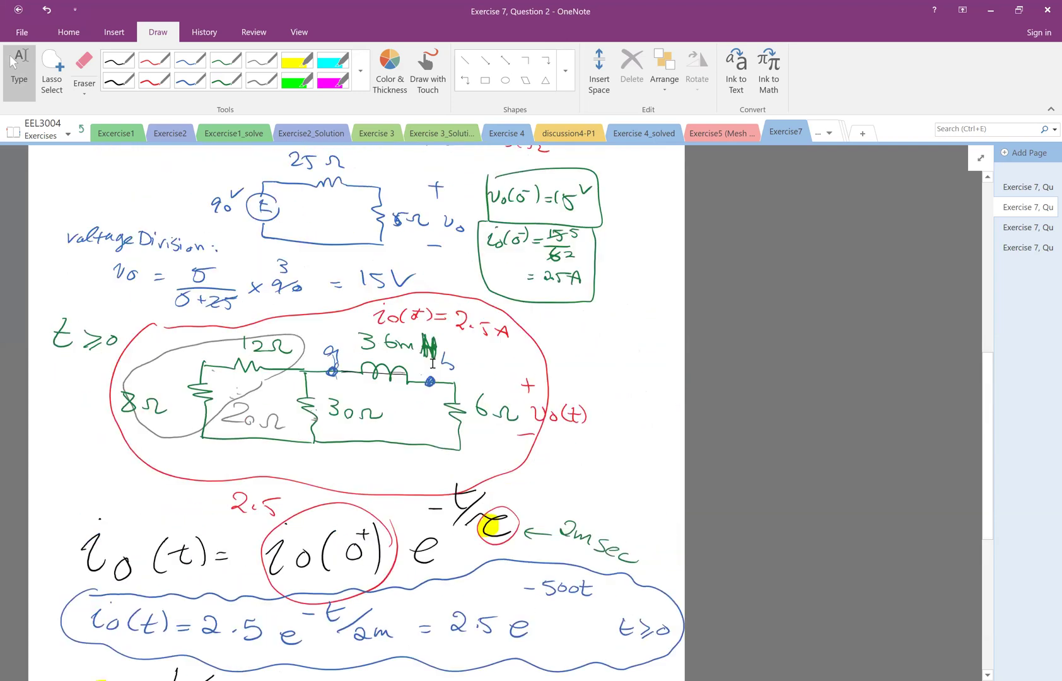
pyautogui.click(226, 80)
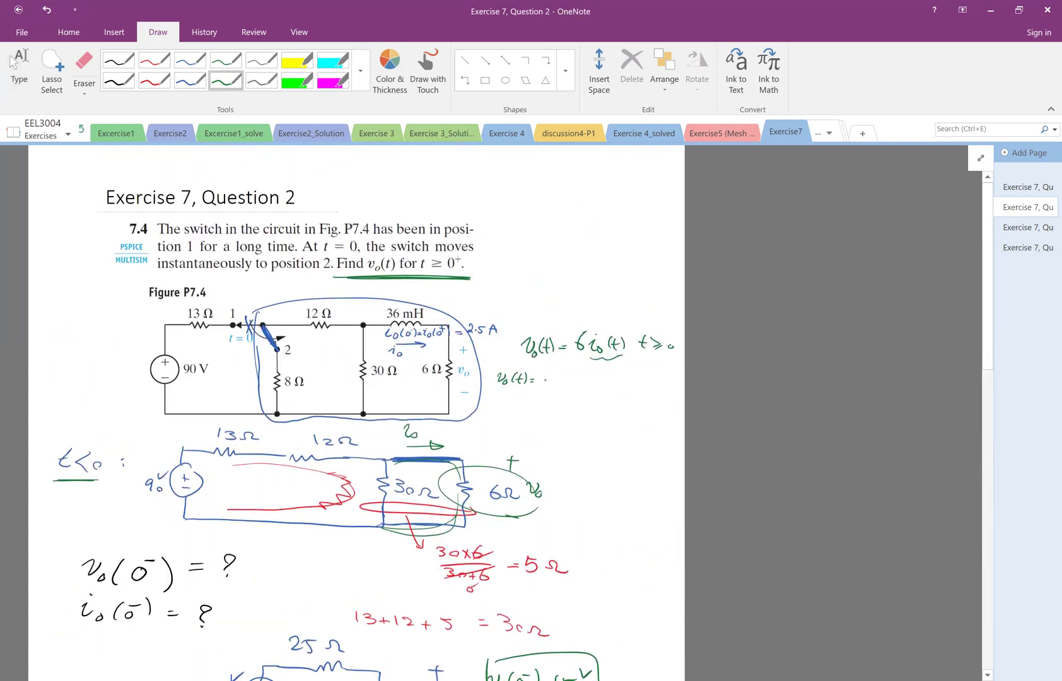
pyautogui.moveTo(553, 372)
pyautogui.mouseDown()
pyautogui.moveTo(549, 381)
pyautogui.moveTo(584, 386)
pyautogui.moveTo(631, 367)
pyautogui.mouseUp()
pyautogui.click(563, 380)
pyautogui.click(579, 384)
# Add the e^-500t exponent and t ≥ 0 to complete the vo(t) line.
pyautogui.moveTo(637, 368); pyautogui.dragTo(638, 368)
pyautogui.moveTo(648, 364); pyautogui.dragTo(651, 375)
pyautogui.moveTo(645, 369)
pyautogui.mouseDown()
pyautogui.moveTo(649, 399)
pyautogui.moveTo(653, 391)
pyautogui.mouseUp()
pyautogui.moveTo(656, 394); pyautogui.dragTo(664, 398)
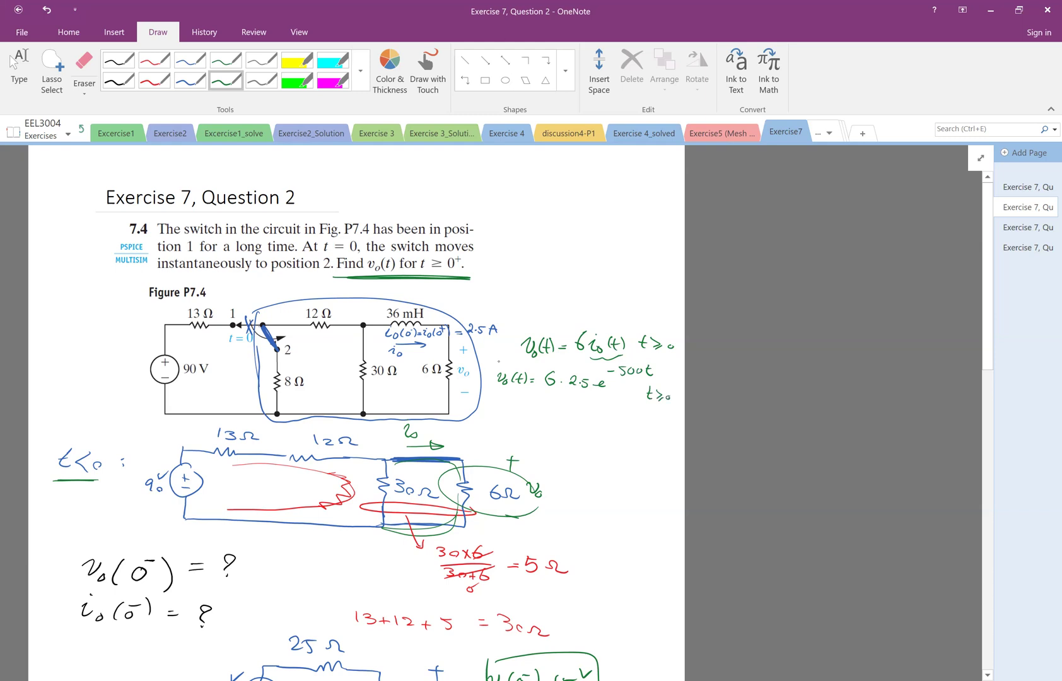